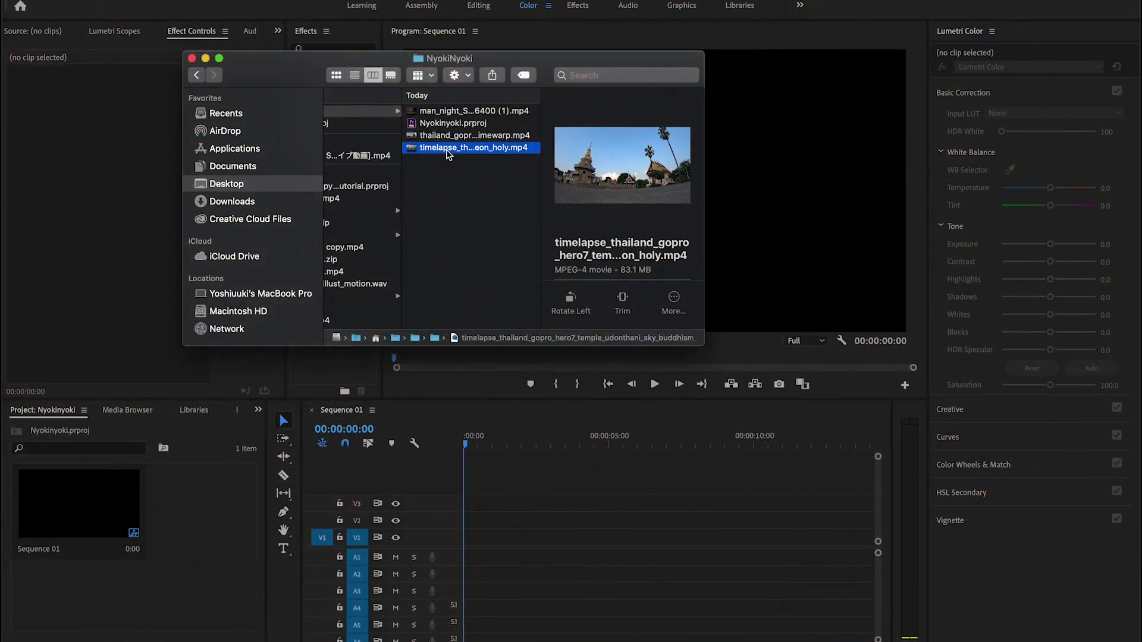
Step: Place the thailand timewarp clip on video track 1, keeping the existing sequence settings
{"action": "left_click", "coordinate": [452, 138]}
{"action": "left_click_drag", "start_coordinate": [451, 139], "coordinate": [484, 537]}
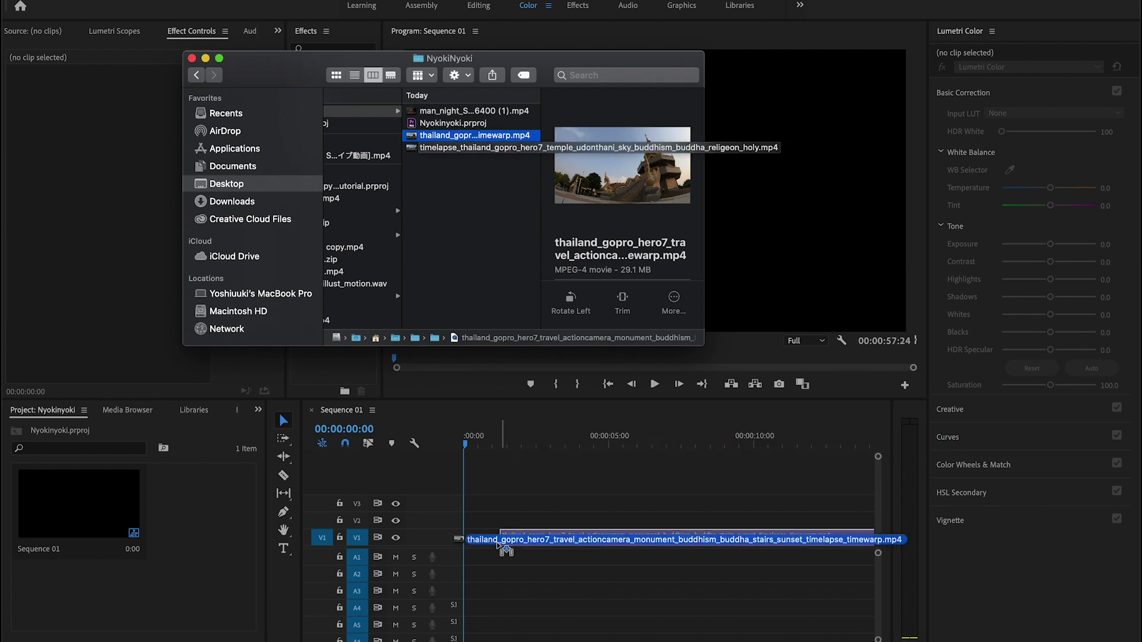
{"action": "left_click", "coordinate": [576, 362]}
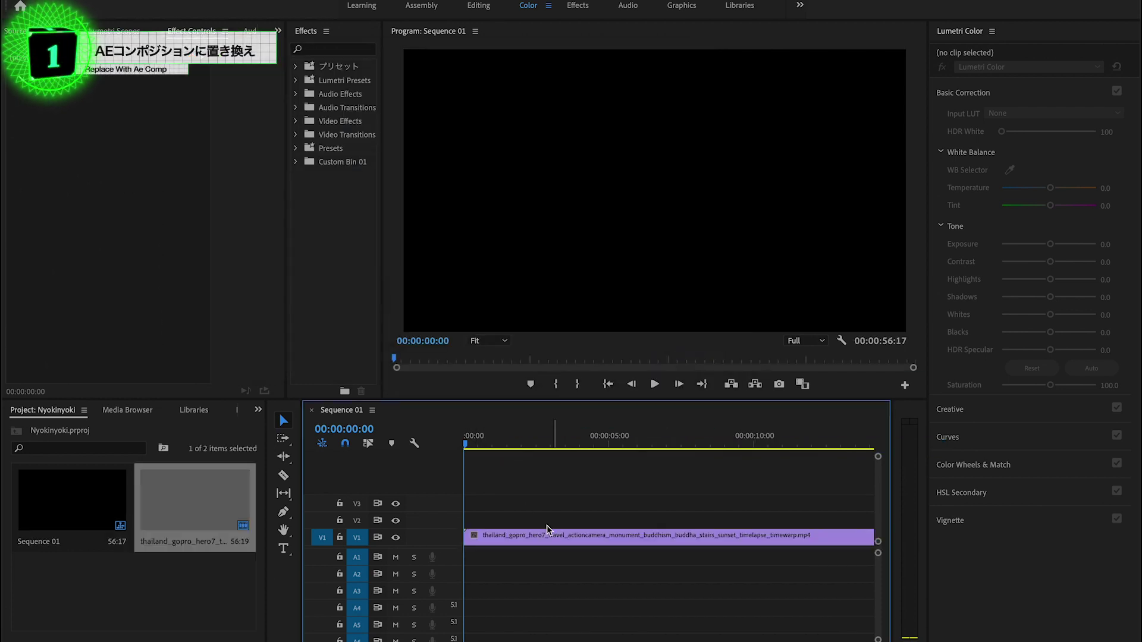
Step: Split the clip at the 10:00 mark and delete everything after it
{"action": "mouse_move", "coordinate": [487, 450]}
{"action": "left_mouse_down"}
{"action": "mouse_move", "coordinate": [696, 450]}
{"action": "mouse_move", "coordinate": [757, 462]}
{"action": "left_mouse_up"}
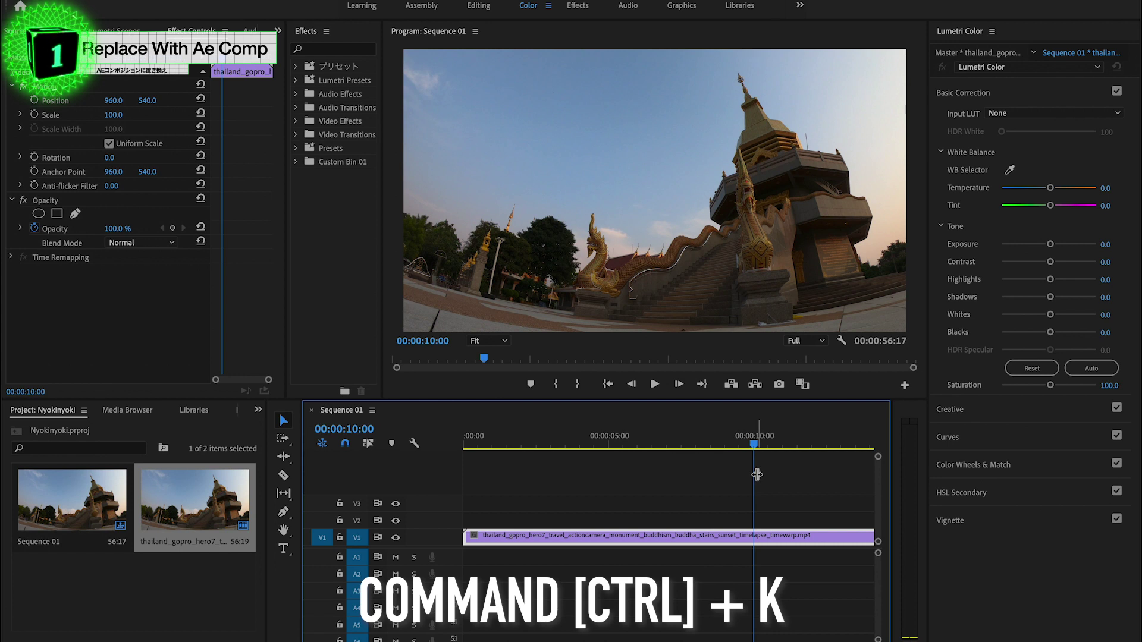
{"action": "key", "text": "ctrl+k"}
{"action": "left_click", "coordinate": [781, 535]}
{"action": "key", "text": "Delete"}
{"action": "left_click_drag", "start_coordinate": [645, 437], "coordinate": [616, 500]}
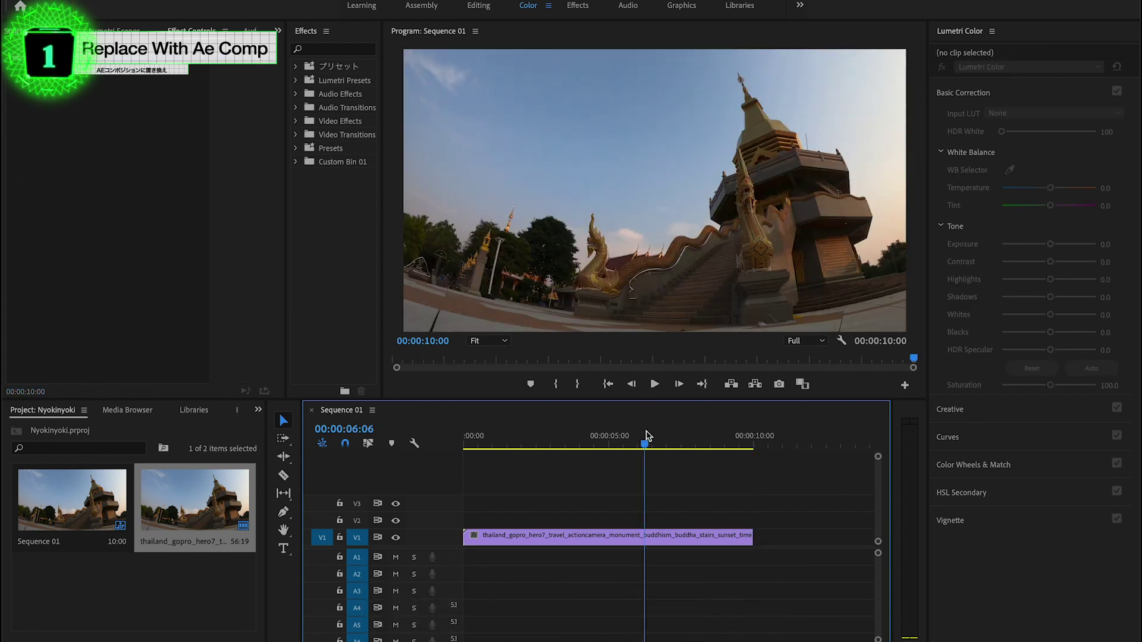
Step: Replace the thailand timewarp clip with an After Effects composition, launching After Effects
{"action": "right_click", "coordinate": [616, 535]}
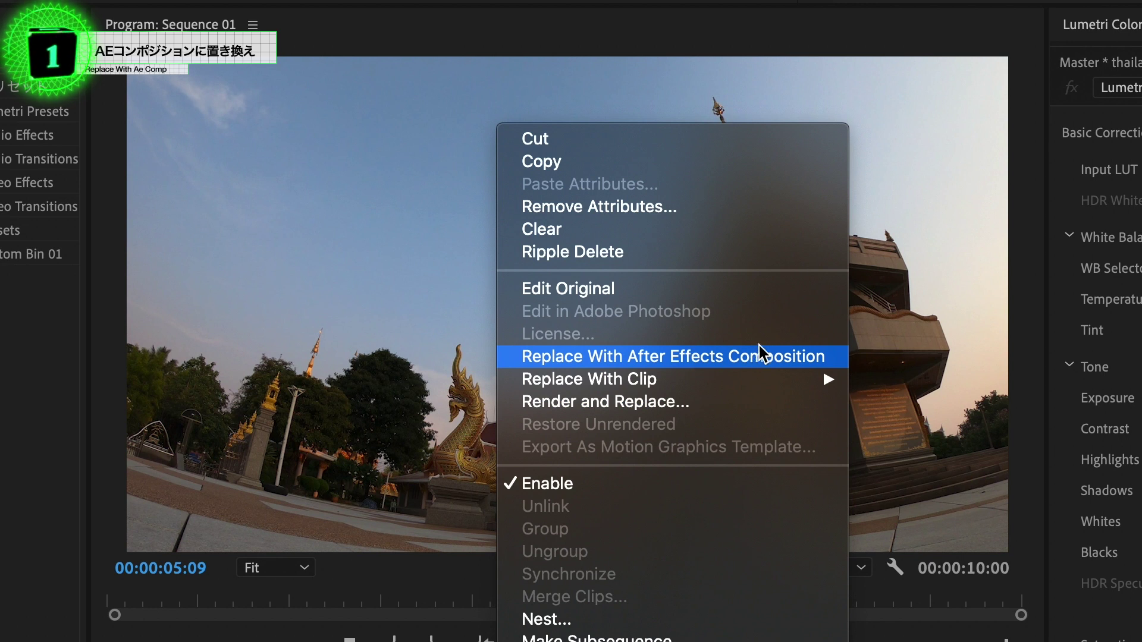
{"action": "left_click", "coordinate": [791, 355]}
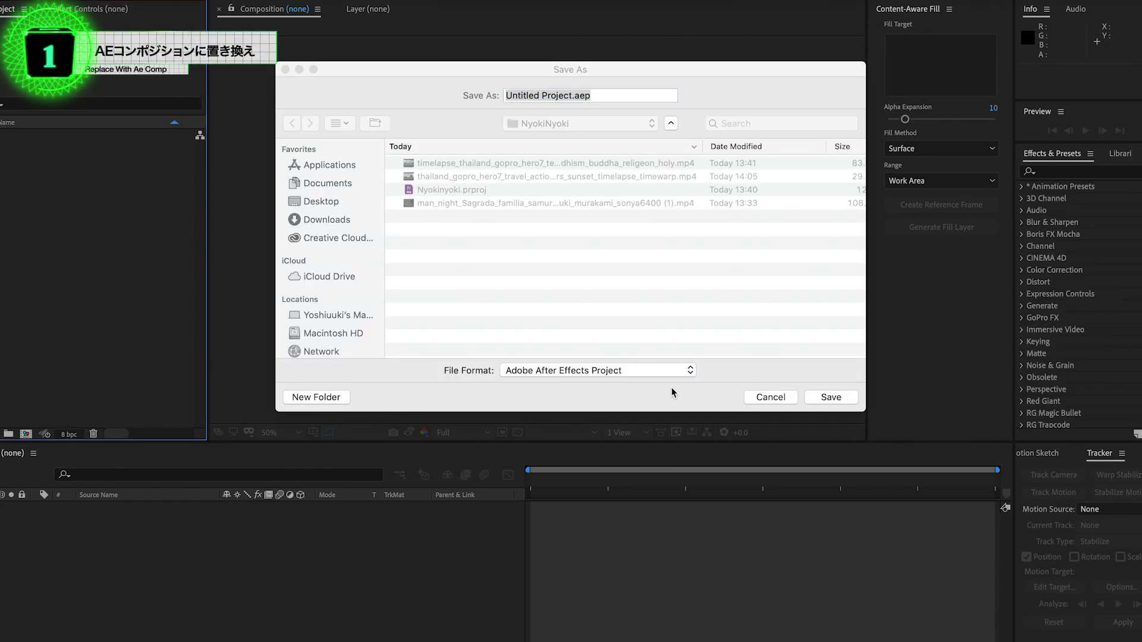
Step: Save the new After Effects project as nyokinyoki.aep in the NyokiNyoki folder
{"action": "left_click", "coordinate": [624, 303]}
{"action": "left_click", "coordinate": [578, 100]}
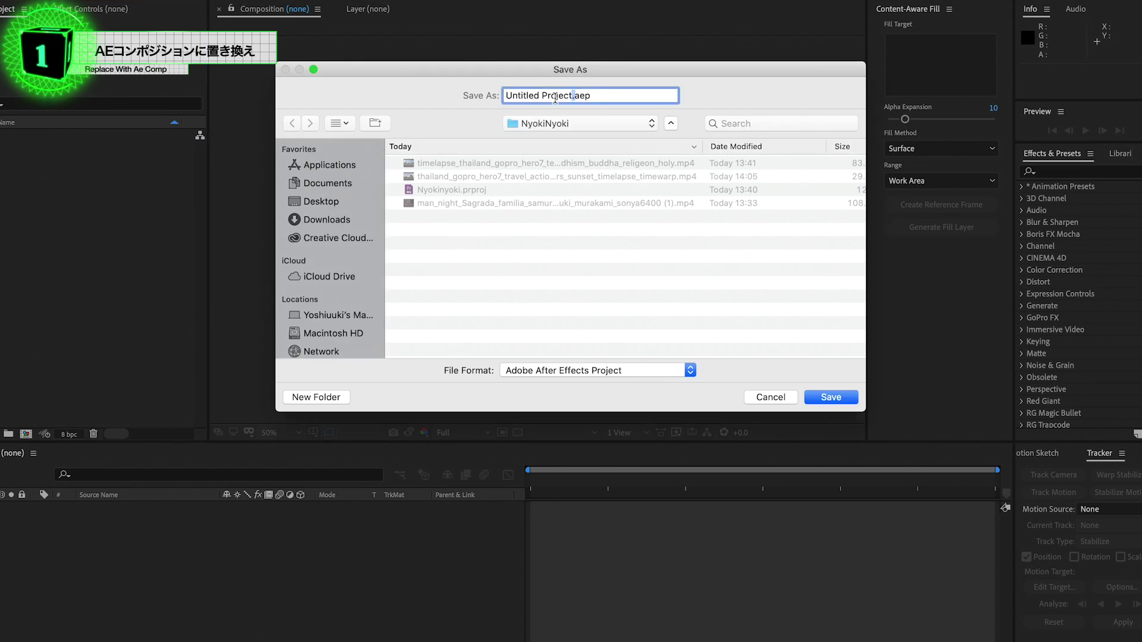
{"action": "mouse_move", "coordinate": [311, 73]}
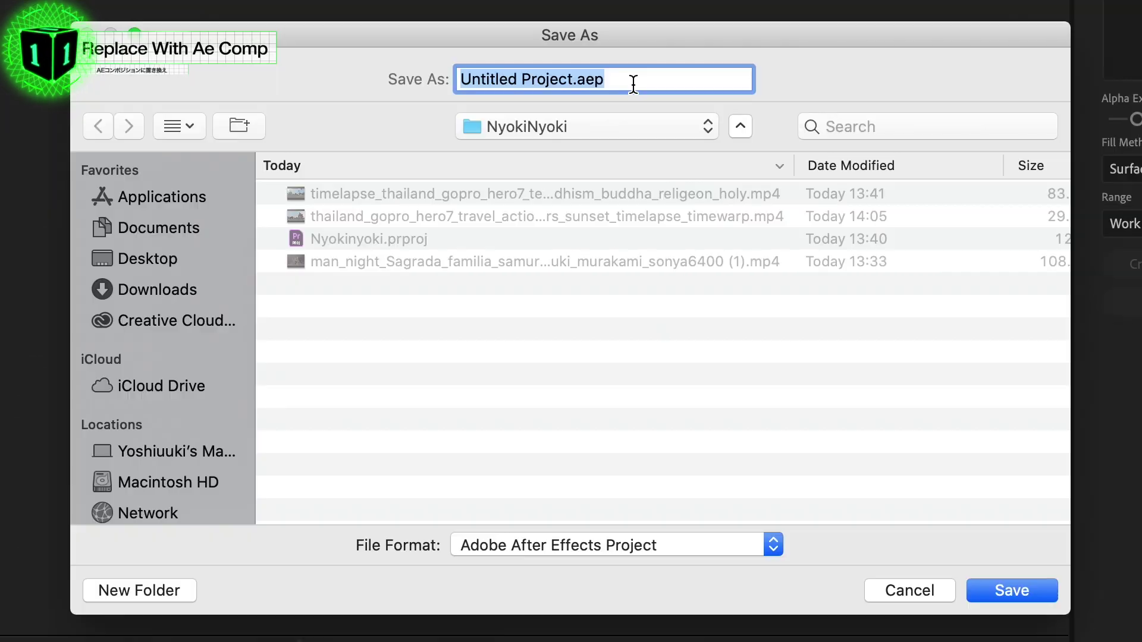
{"action": "type", "text": "nyokinyoki"}
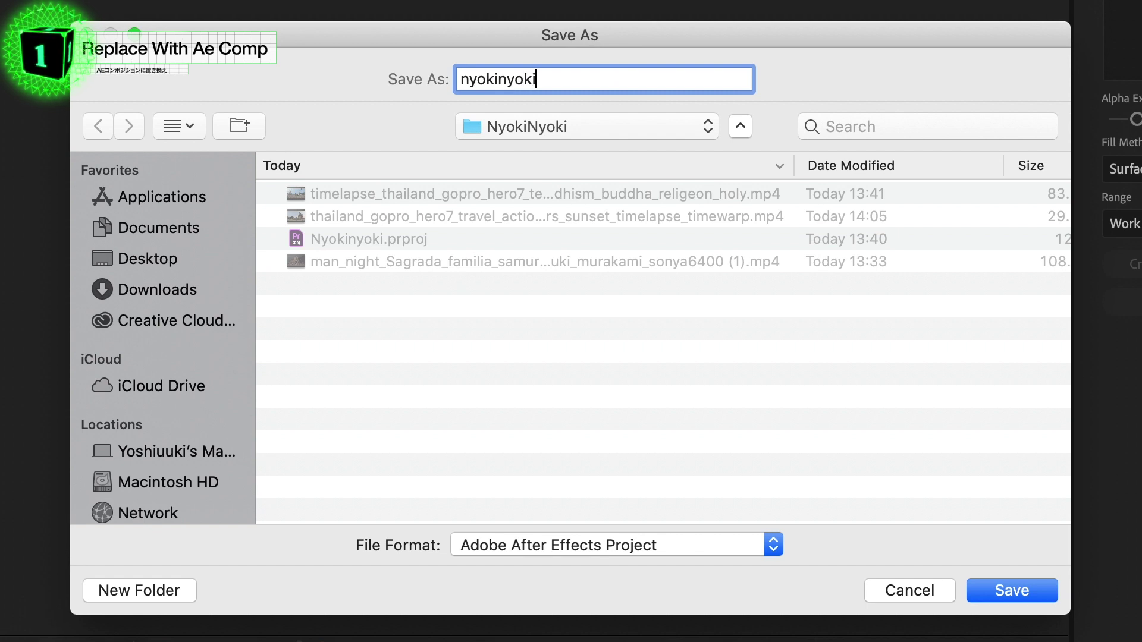
{"action": "key", "text": "Return"}
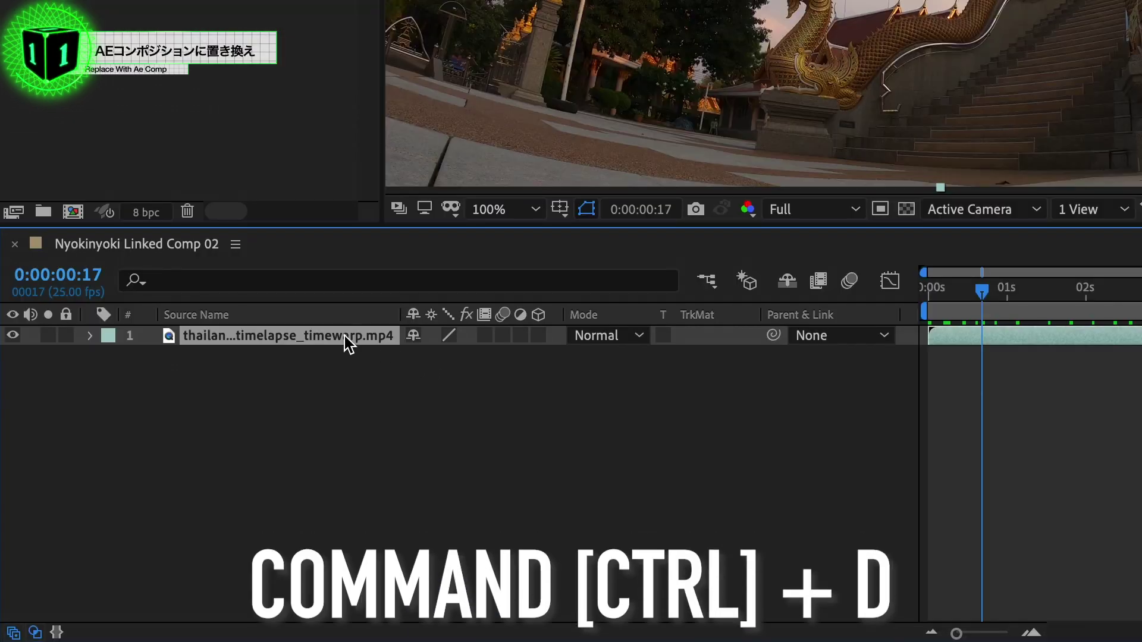
Step: Duplicate the footage layer, rename the copy BG and give it a Red label
{"action": "key", "text": "ctrl+d"}
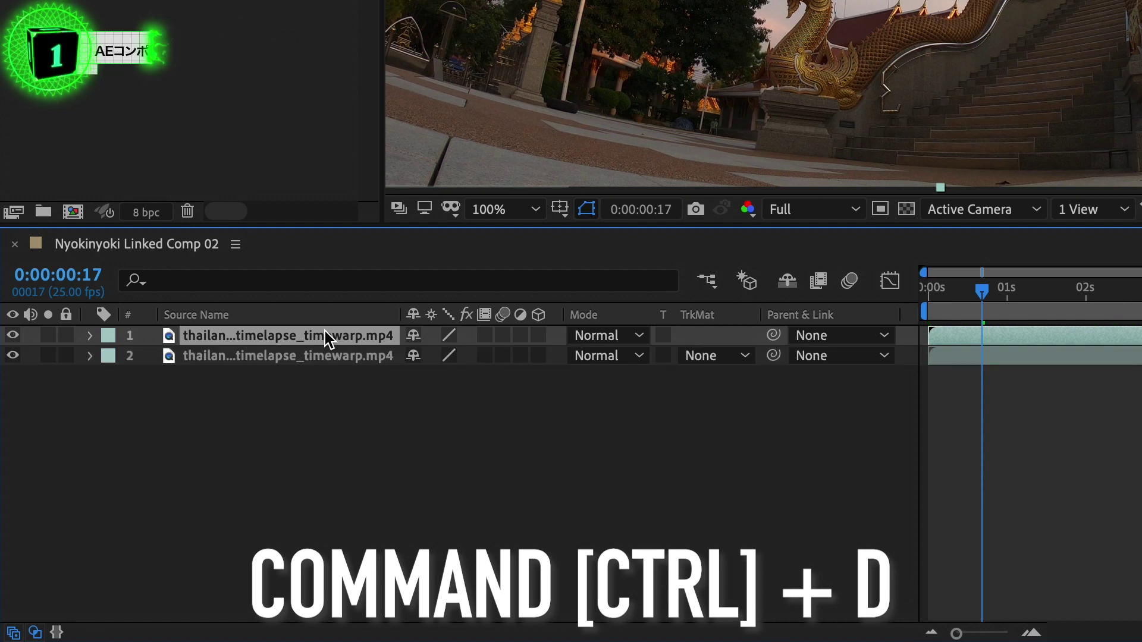
{"action": "left_click", "coordinate": [300, 354]}
{"action": "key", "text": "Return"}
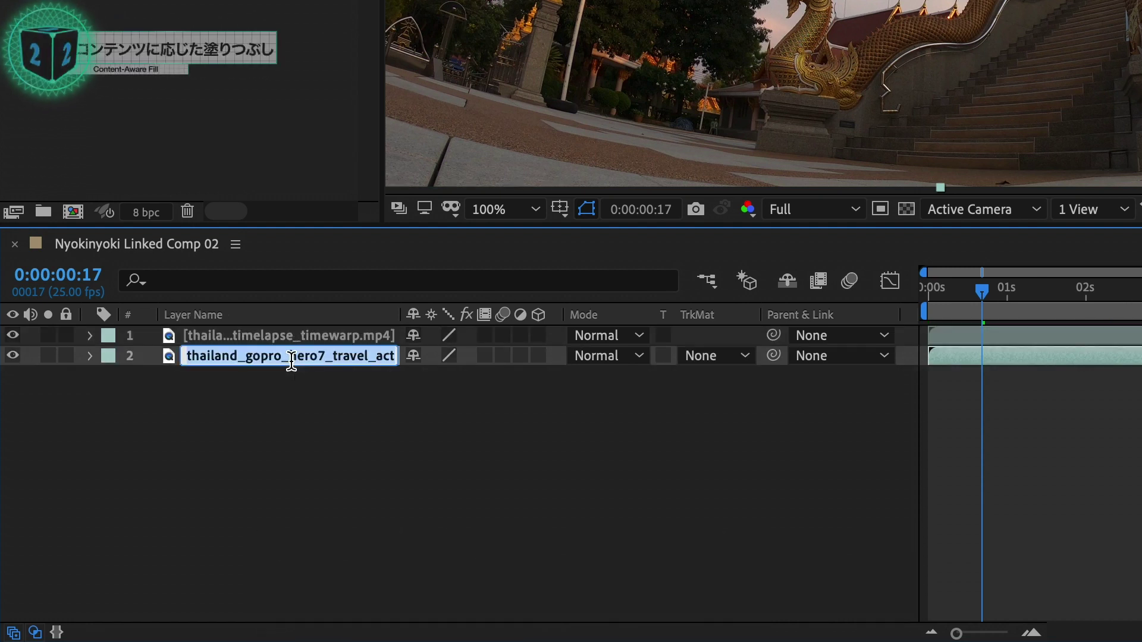
{"action": "type", "text": "BG"}
{"action": "key", "text": "Return"}
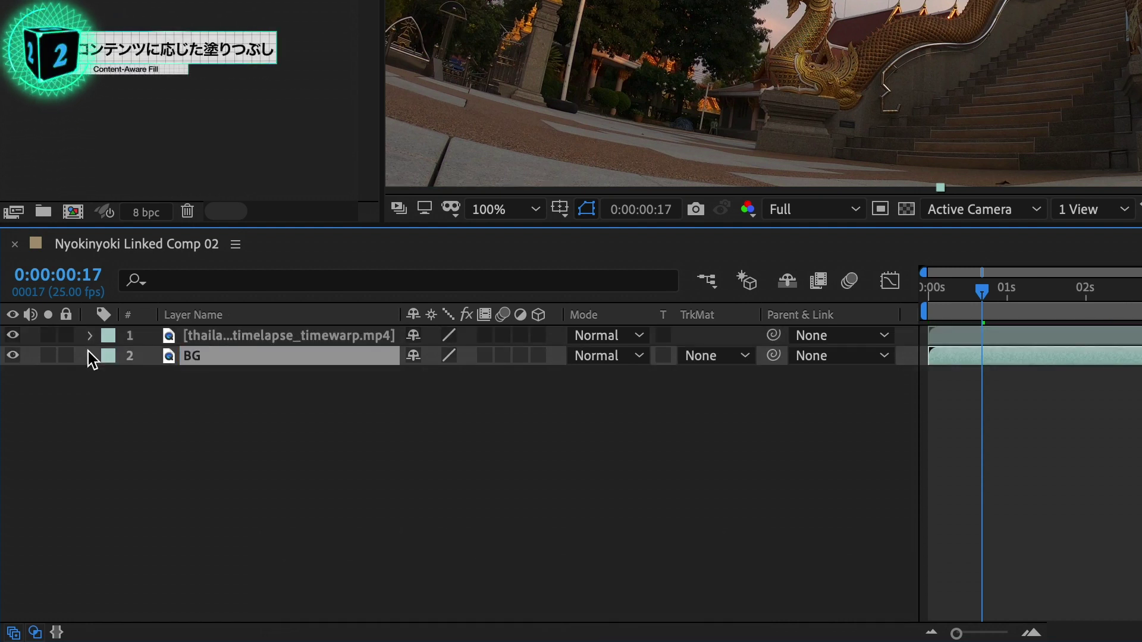
{"action": "left_click", "coordinate": [106, 355]}
{"action": "left_click", "coordinate": [140, 280]}
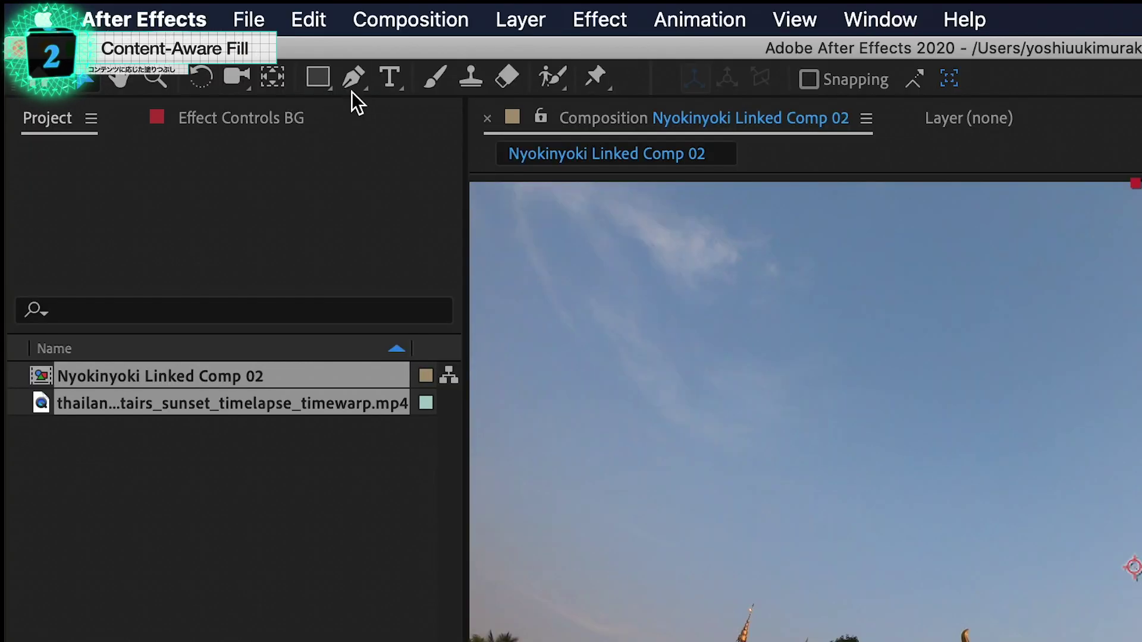
Step: Draw a closed Pen mask on BG around the stupa spire and roof edge
{"action": "left_click", "coordinate": [352, 79]}
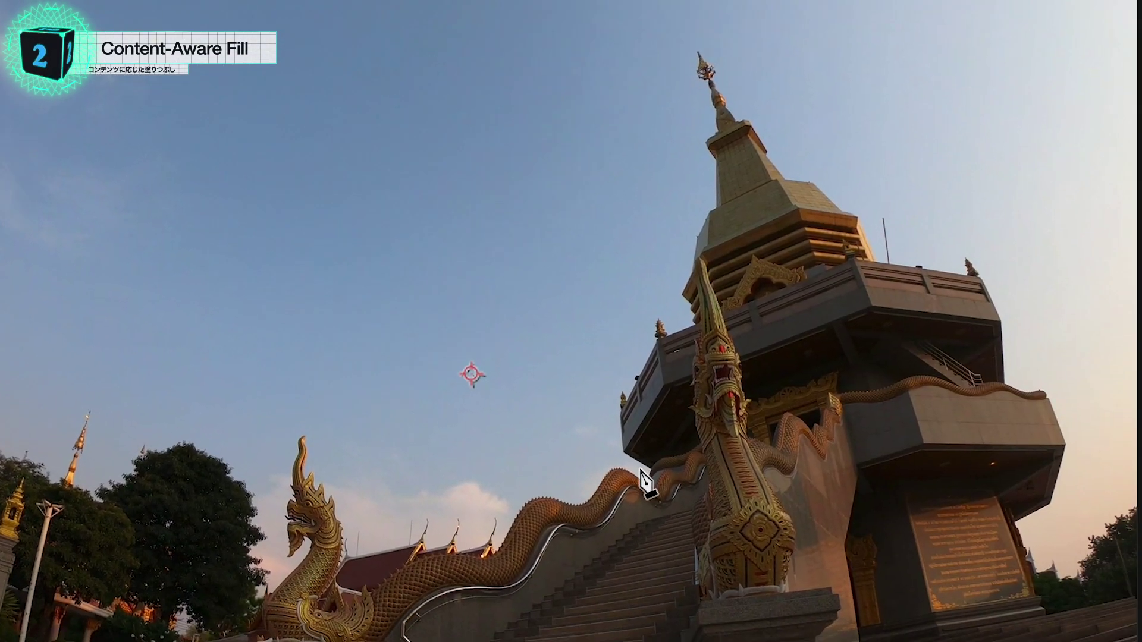
{"action": "left_click_drag", "start_coordinate": [640, 469], "coordinate": [598, 436]}
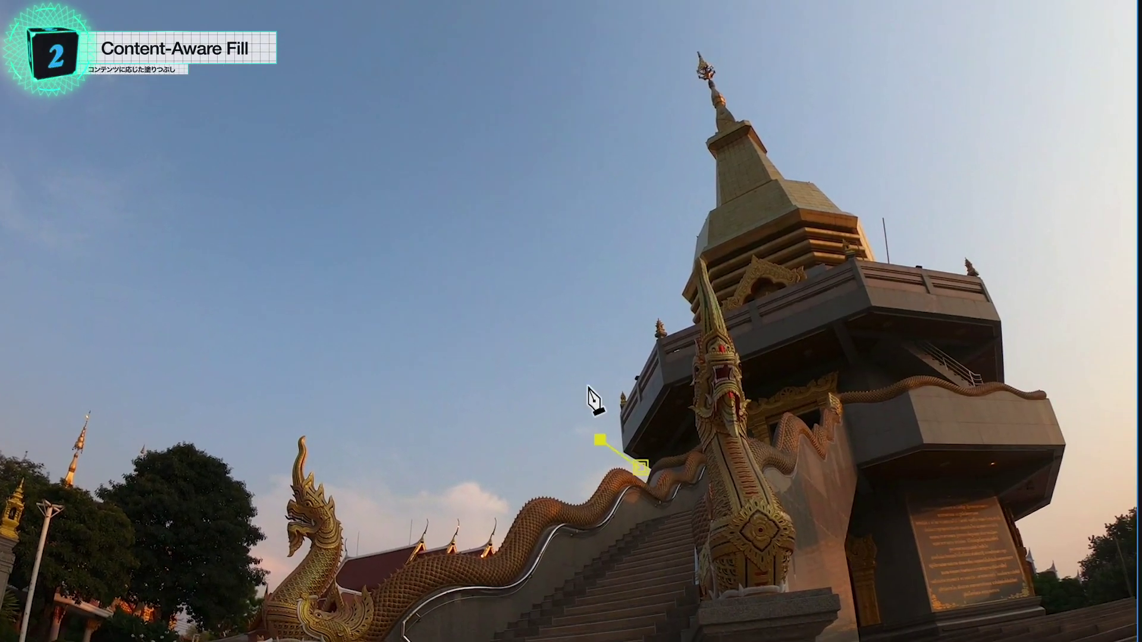
{"action": "left_click", "coordinate": [603, 361]}
{"action": "left_click", "coordinate": [657, 286]}
{"action": "left_click", "coordinate": [667, 165]}
{"action": "left_click", "coordinate": [660, 44]}
{"action": "left_click", "coordinate": [703, 7]}
{"action": "left_click", "coordinate": [822, 78]}
{"action": "left_click", "coordinate": [906, 176]}
{"action": "left_click", "coordinate": [1003, 232]}
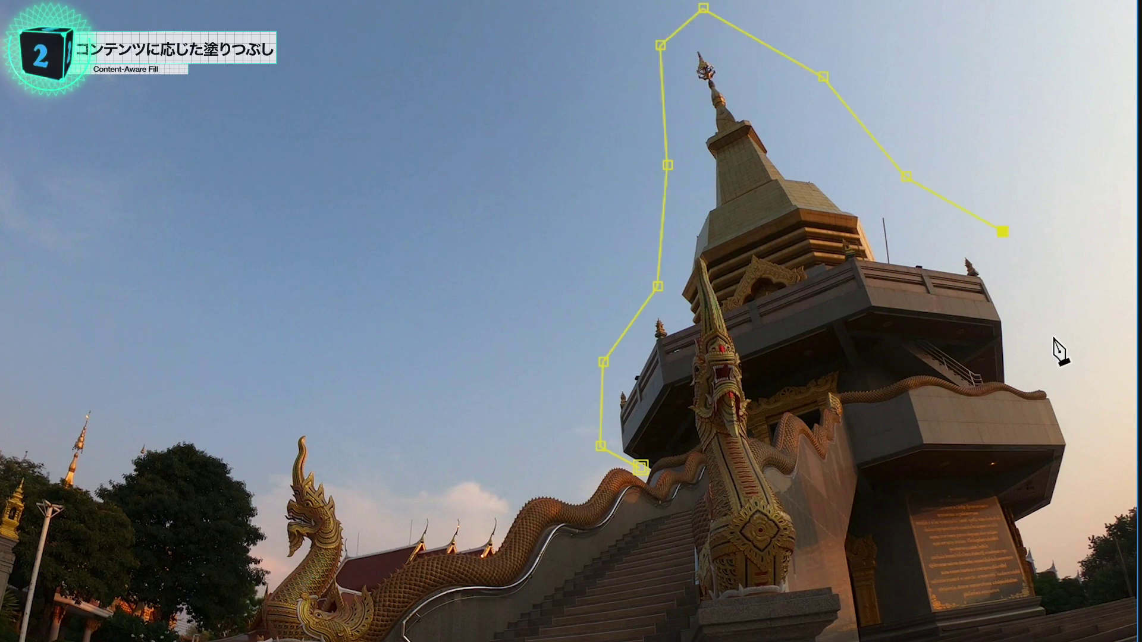
{"action": "left_click", "coordinate": [1024, 373]}
{"action": "left_click", "coordinate": [971, 384]}
{"action": "mouse_move", "coordinate": [909, 375]}
{"action": "left_mouse_down"}
{"action": "mouse_move", "coordinate": [819, 386]}
{"action": "mouse_move", "coordinate": [744, 434]}
{"action": "left_mouse_up"}
{"action": "left_click", "coordinate": [672, 459]}
{"action": "left_click", "coordinate": [641, 468]}
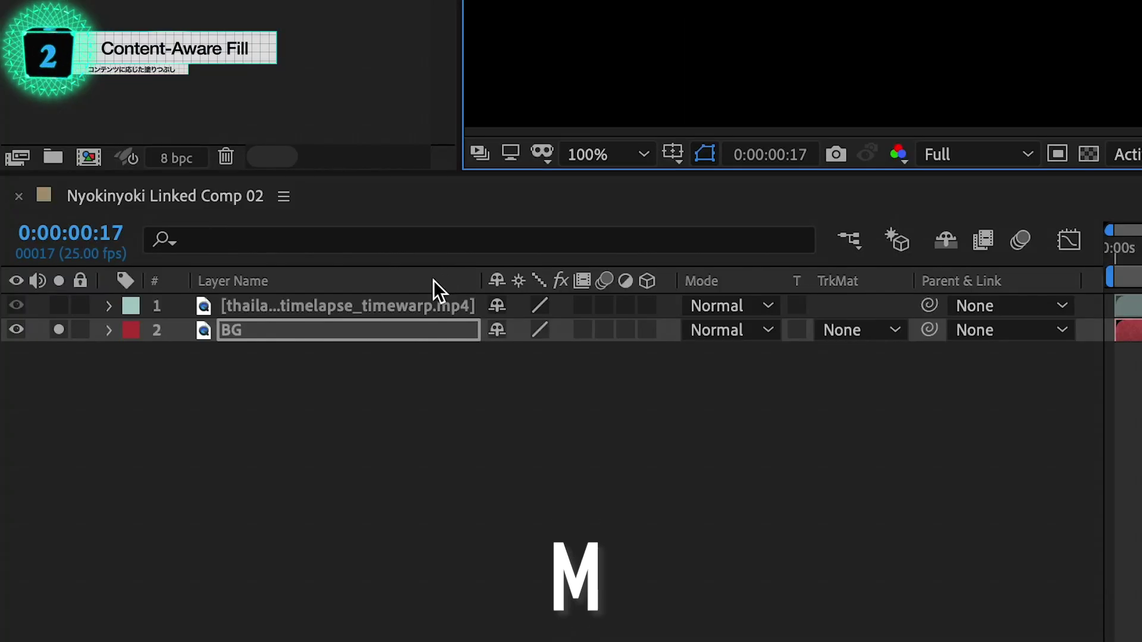
Step: Invert the BG layer's Mask 1 so only the spire area is cut out
{"action": "left_click", "coordinate": [400, 324]}
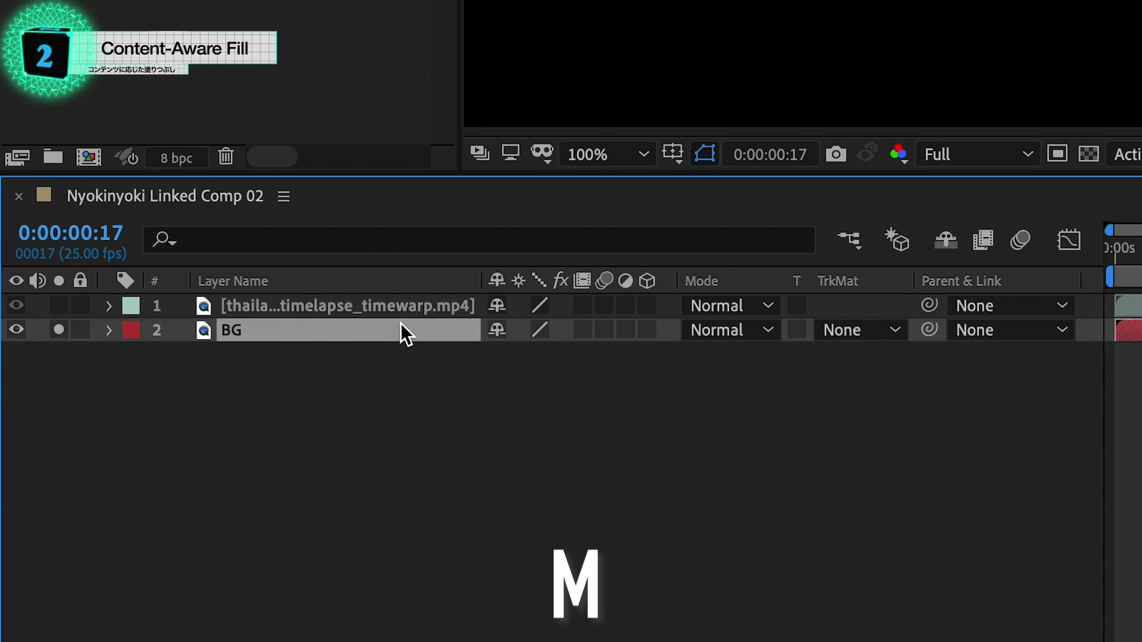
{"action": "key", "text": "m"}
{"action": "left_click", "coordinate": [593, 355]}
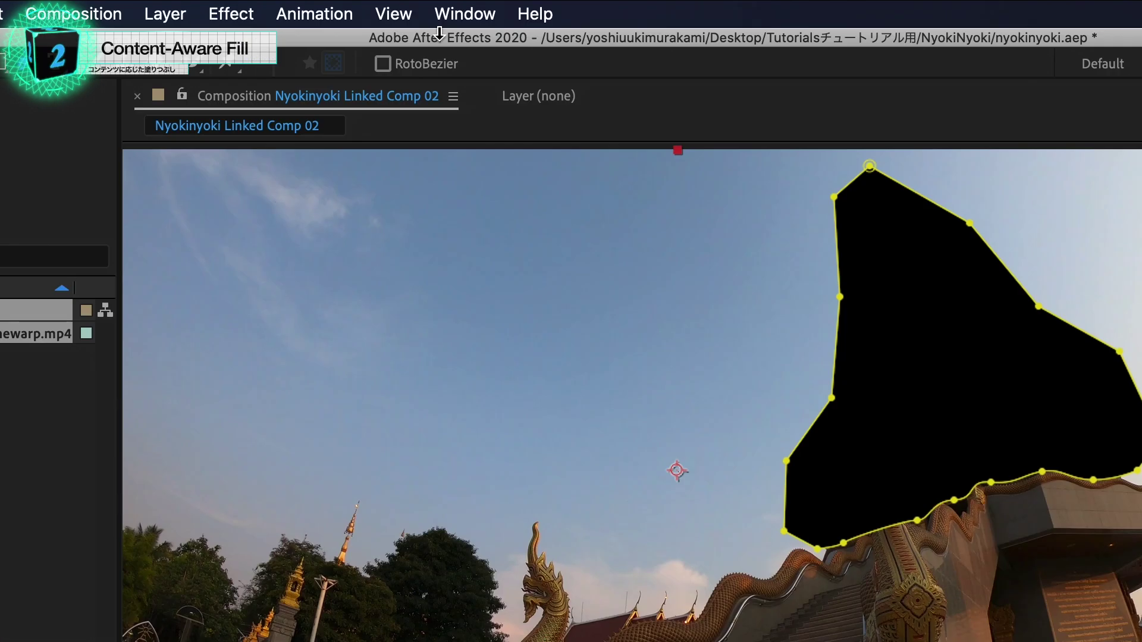
Step: Open the Content-Aware Fill panel and set Alpha Expansion to 0
{"action": "left_click", "coordinate": [461, 2]}
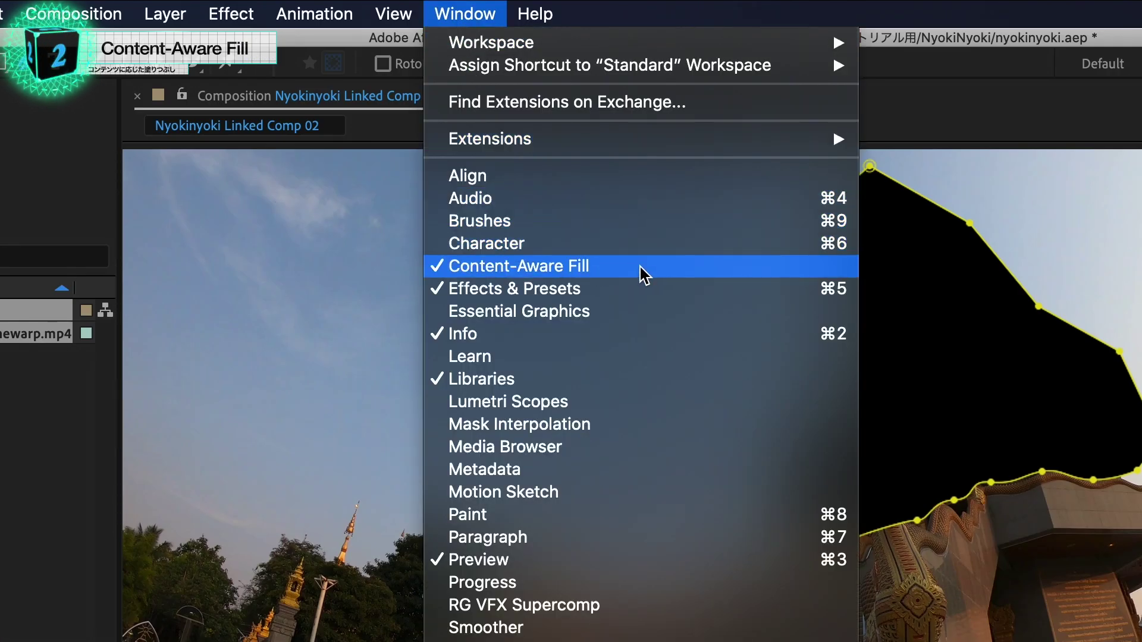
{"action": "left_click", "coordinate": [674, 276]}
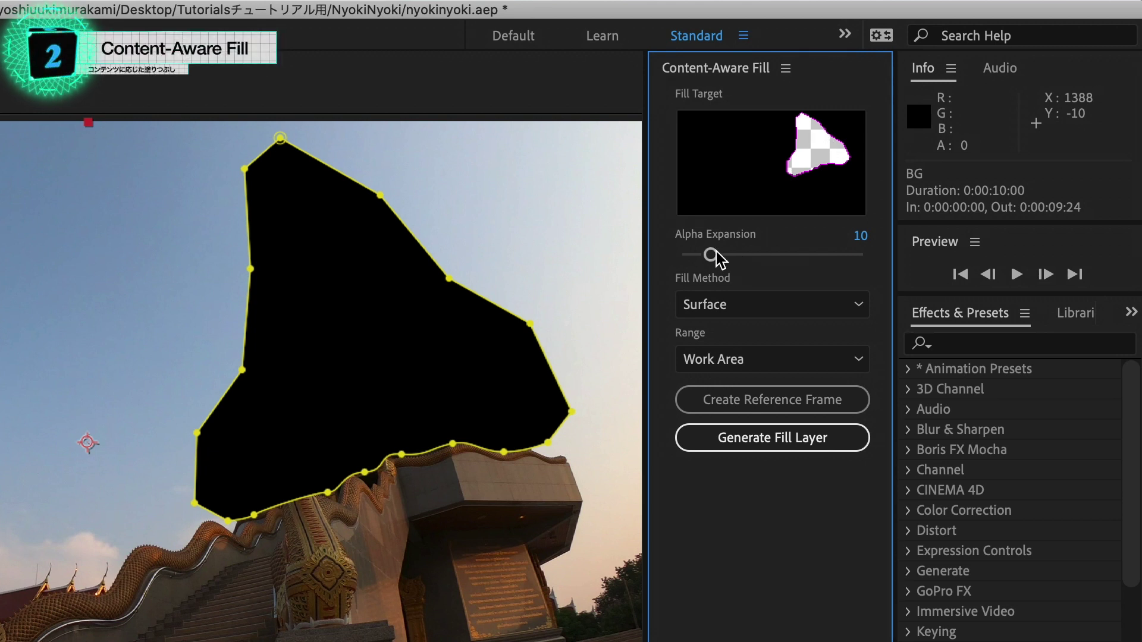
{"action": "left_click_drag", "start_coordinate": [711, 254], "coordinate": [780, 255]}
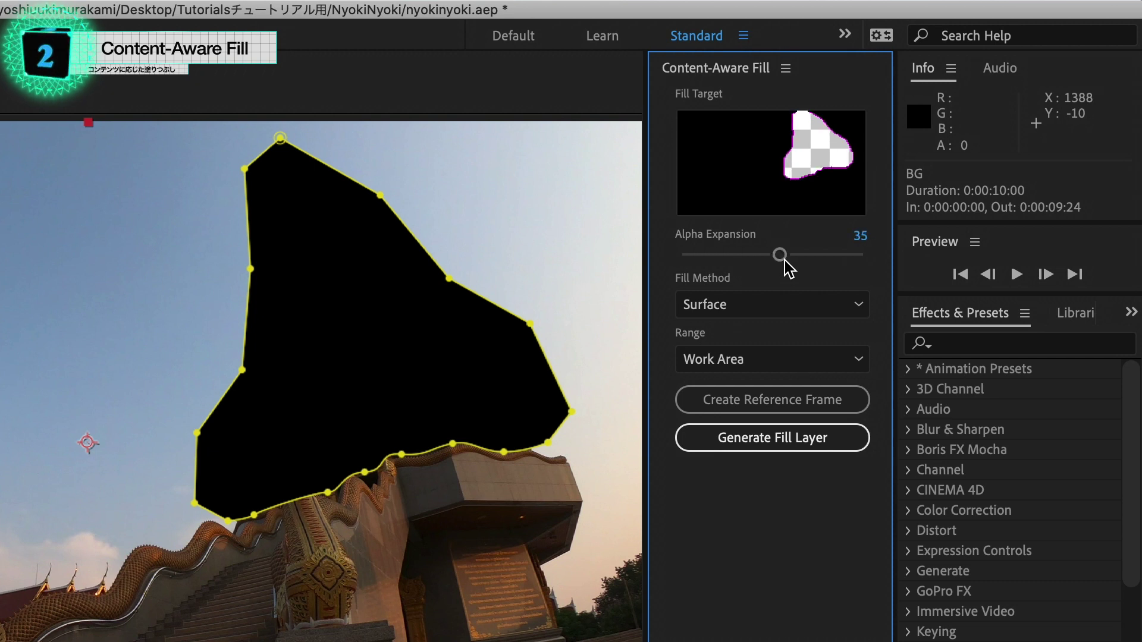
{"action": "mouse_move", "coordinate": [758, 256]}
{"action": "left_mouse_down"}
{"action": "mouse_move", "coordinate": [692, 256]}
{"action": "mouse_move", "coordinate": [693, 265]}
{"action": "left_mouse_up"}
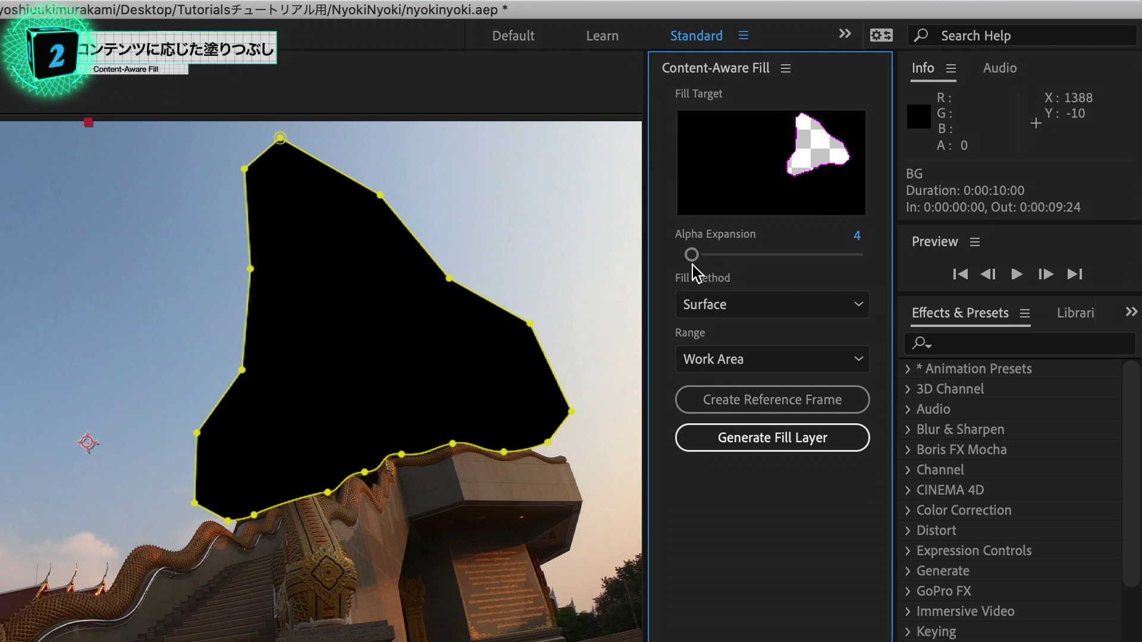
{"action": "left_click_drag", "start_coordinate": [691, 255], "coordinate": [651, 254]}
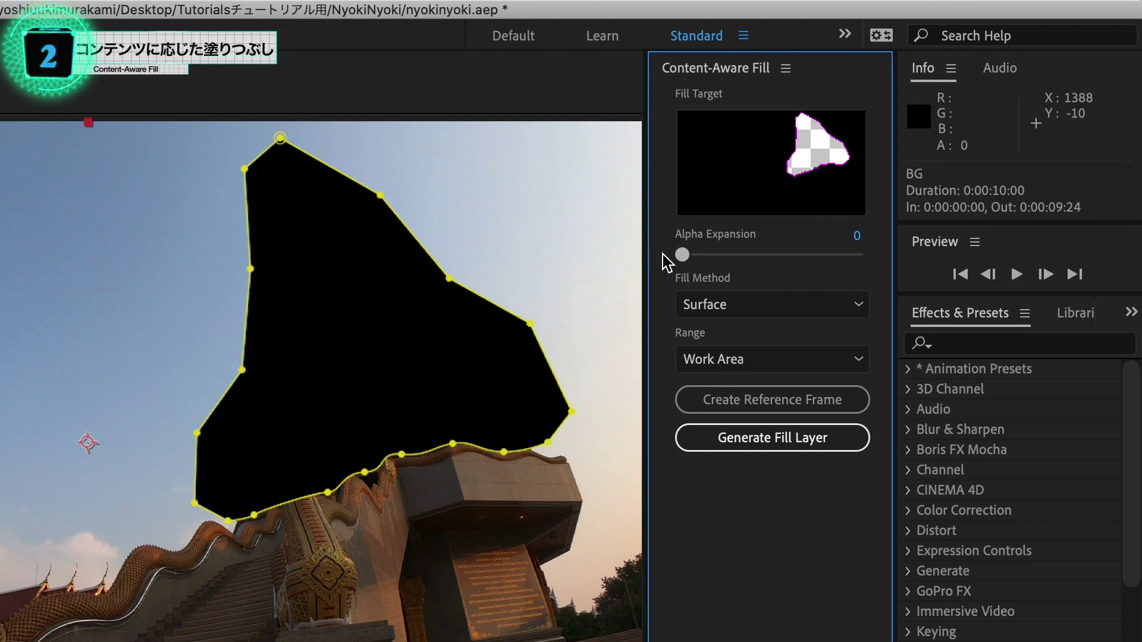
Step: Set Fill Method to Object and Range to Work Area, then generate the fill layer
{"action": "left_click", "coordinate": [765, 310]}
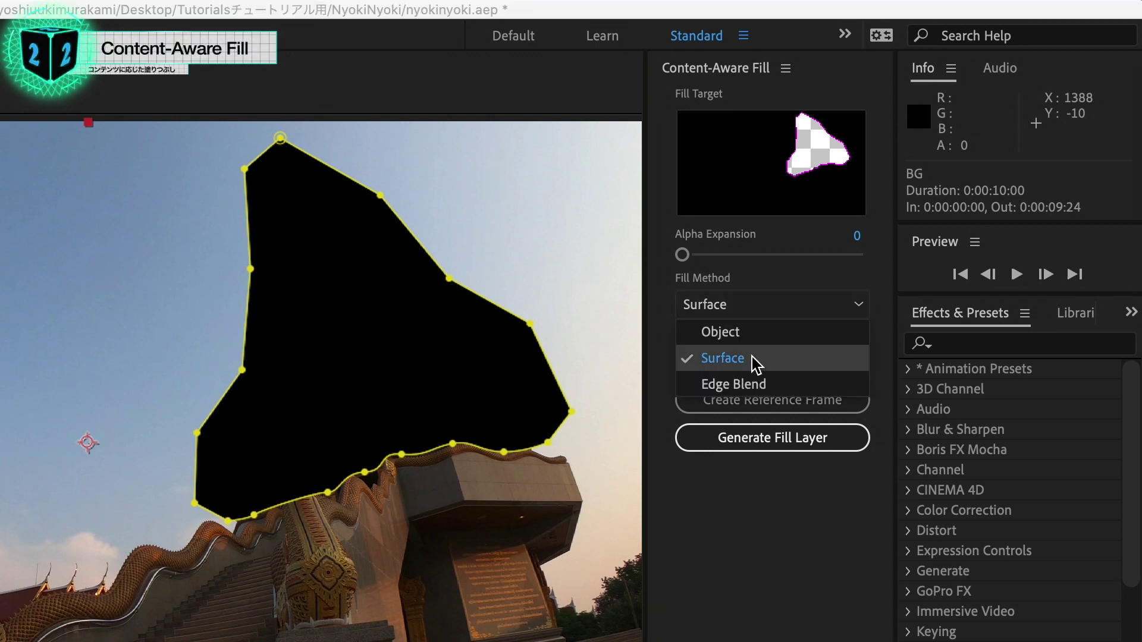
{"action": "left_click", "coordinate": [748, 338]}
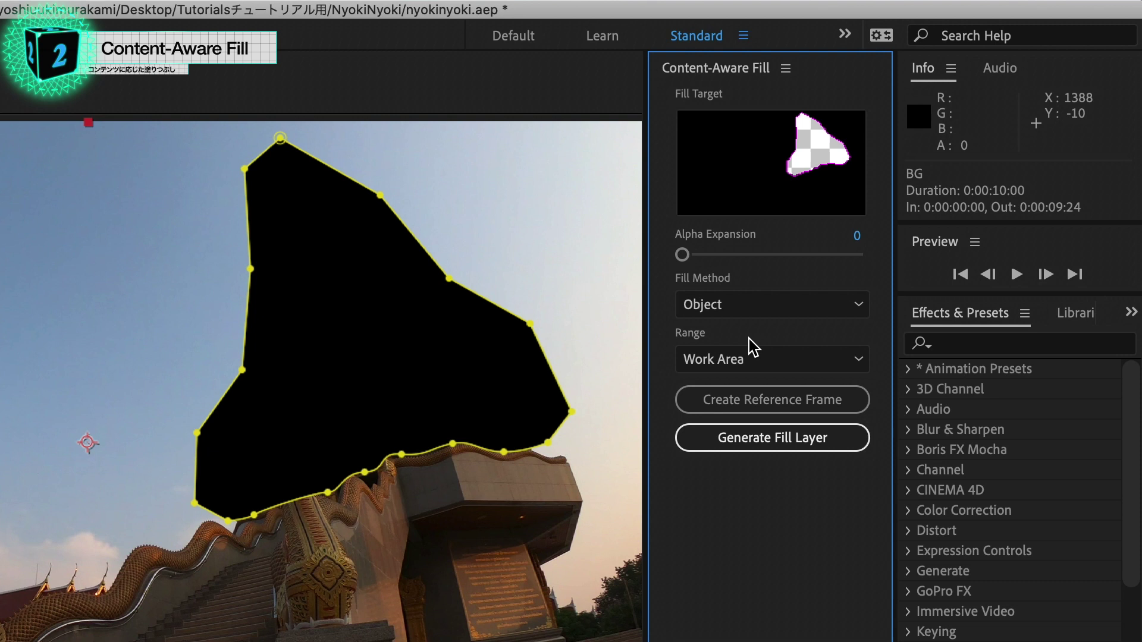
{"action": "left_click", "coordinate": [751, 357]}
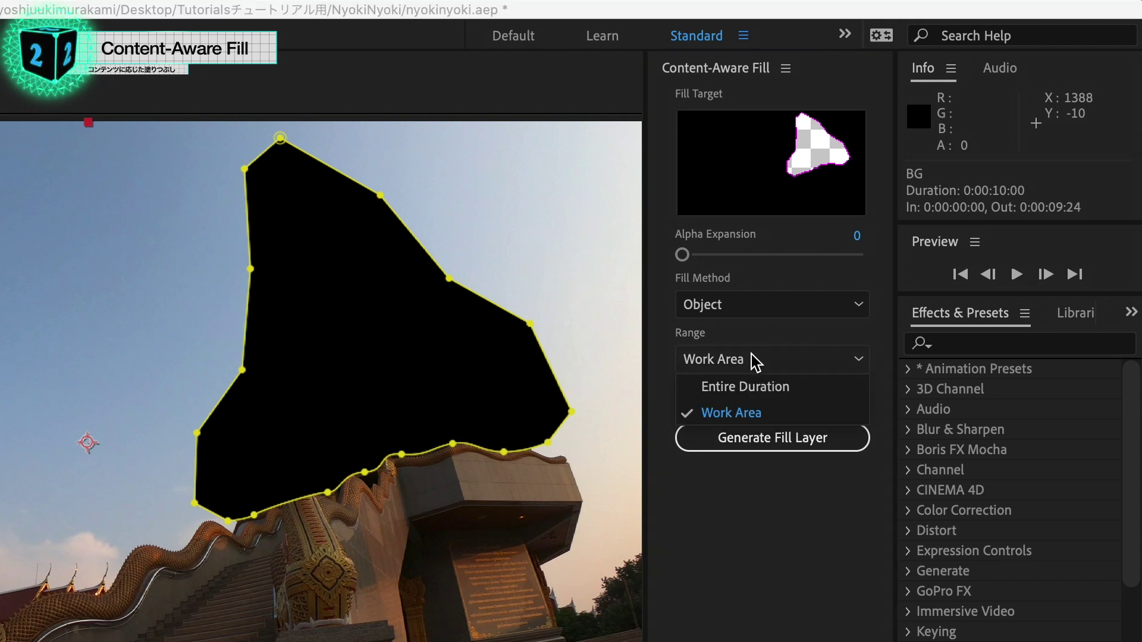
{"action": "left_click", "coordinate": [746, 410]}
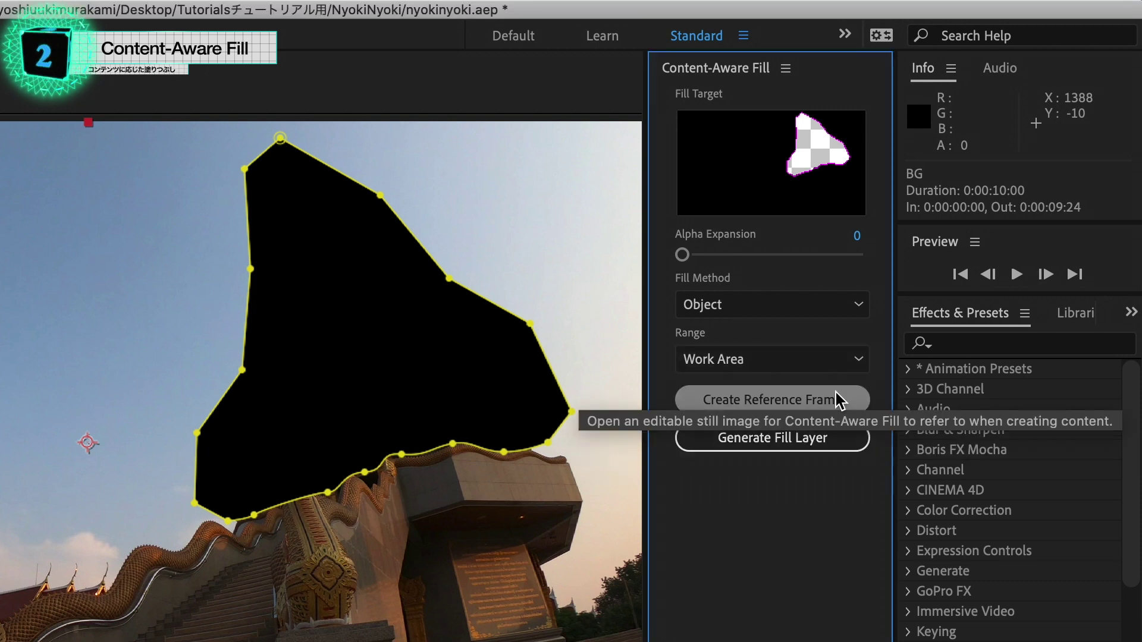
{"action": "left_click", "coordinate": [811, 438]}
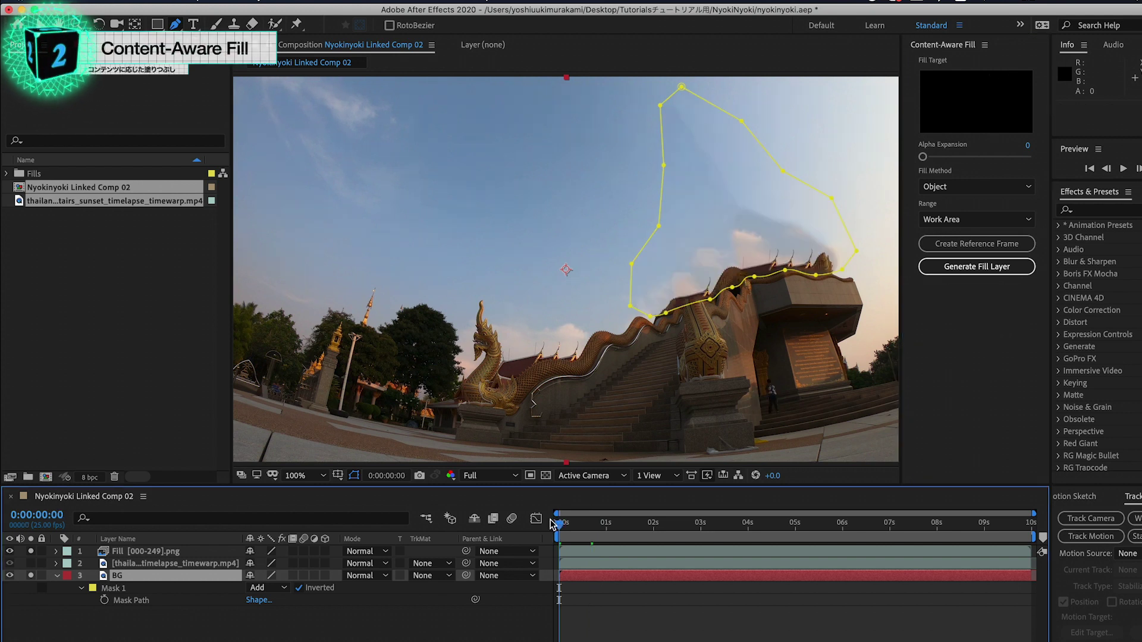
Step: Preview the fill, move Fill [000-249].png between the timewarp footage and BG, and unsolo layers
{"action": "key", "text": "space"}
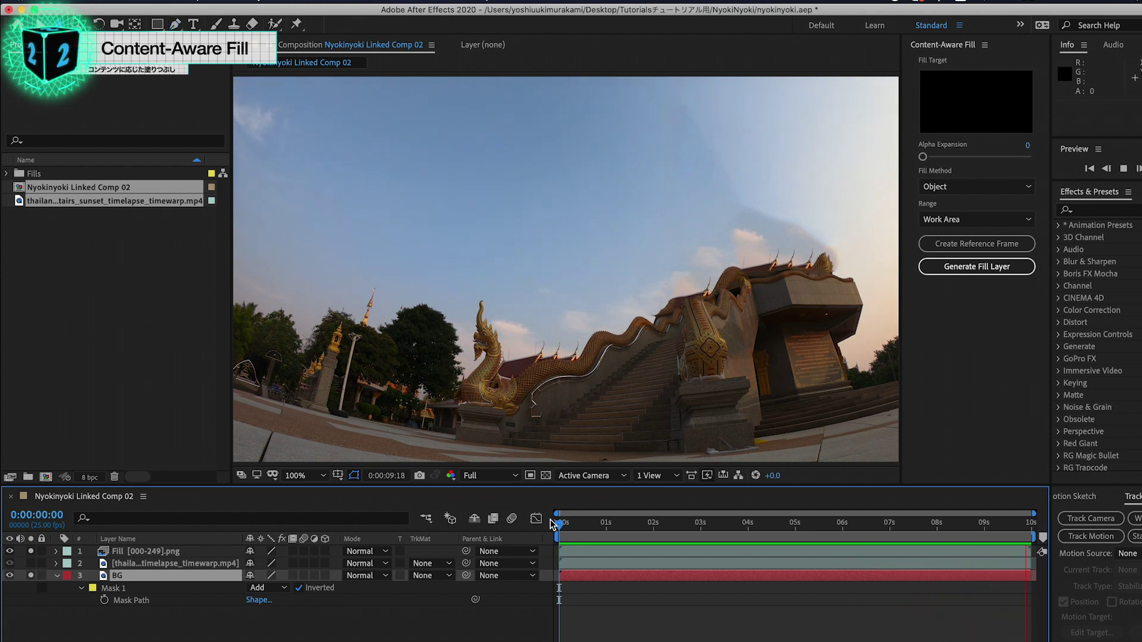
{"action": "key", "text": "space"}
{"action": "left_click_drag", "start_coordinate": [192, 552], "coordinate": [166, 566]}
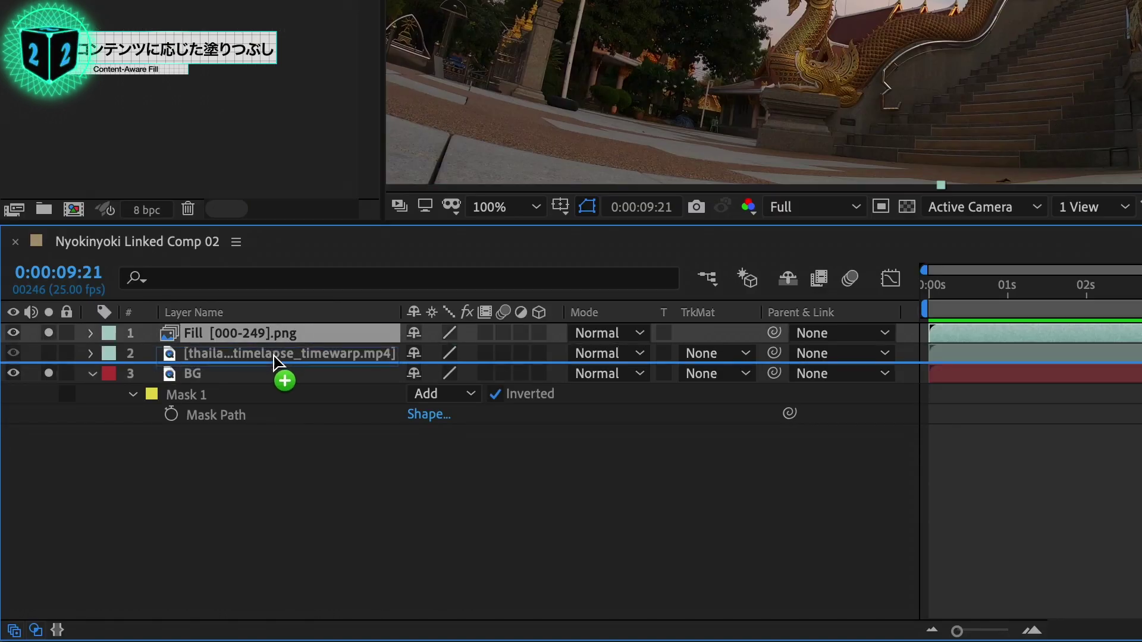
{"action": "left_click_drag", "start_coordinate": [275, 357], "coordinate": [274, 358]}
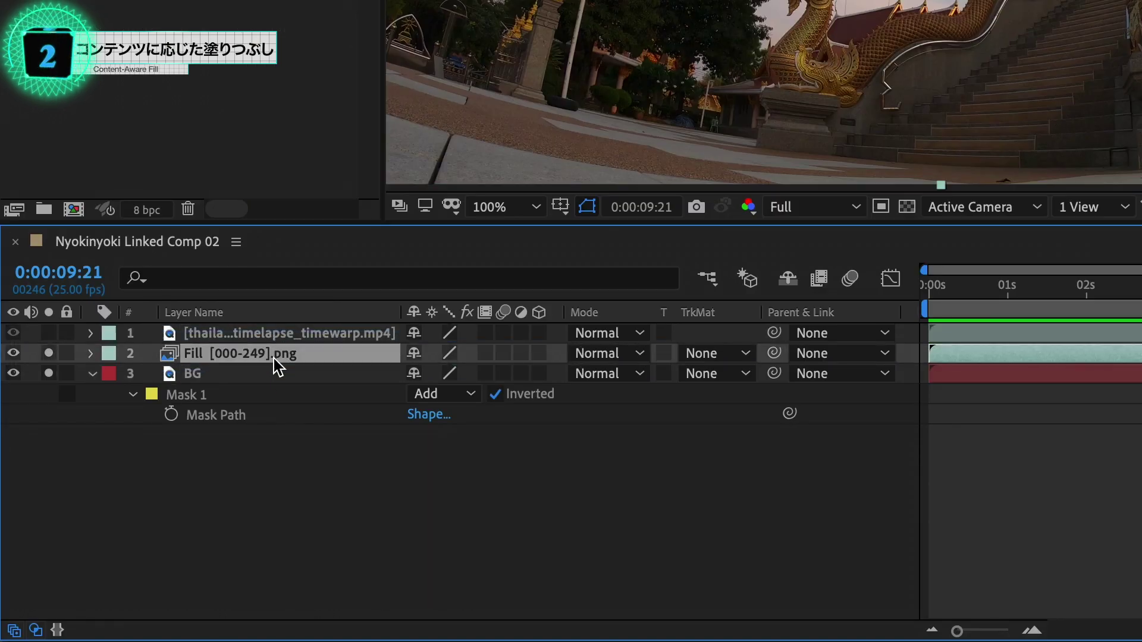
{"action": "left_click_drag", "start_coordinate": [48, 353], "coordinate": [48, 373]}
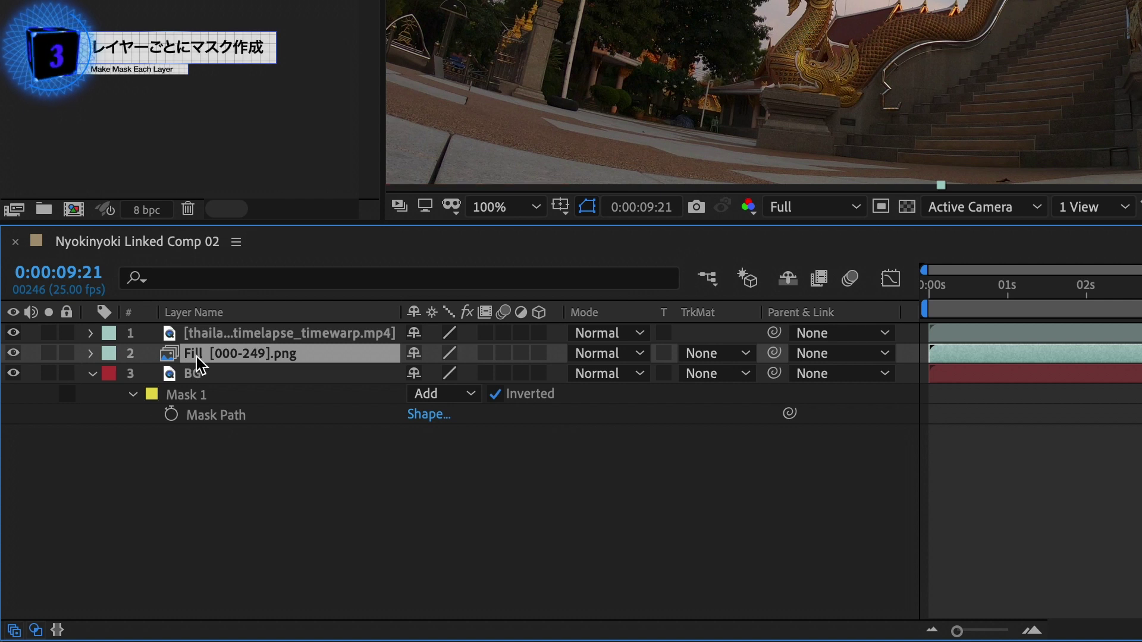
Step: Duplicate the top footage layer as Dragon and mask it around the naga's head
{"action": "left_click", "coordinate": [197, 333]}
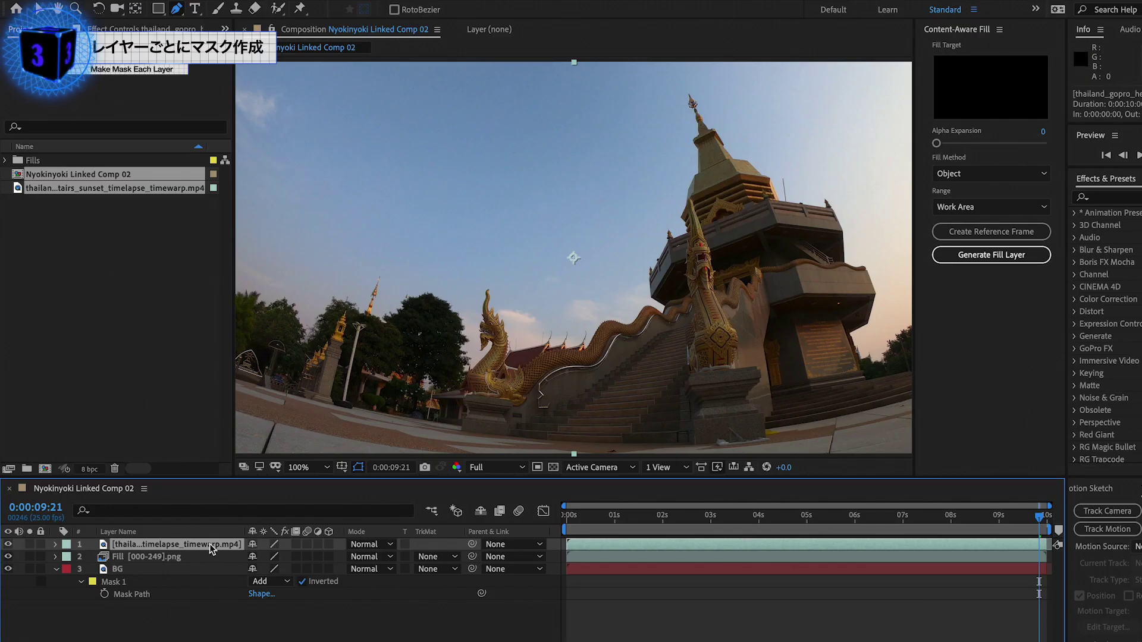
{"action": "key", "text": "ctrl+d"}
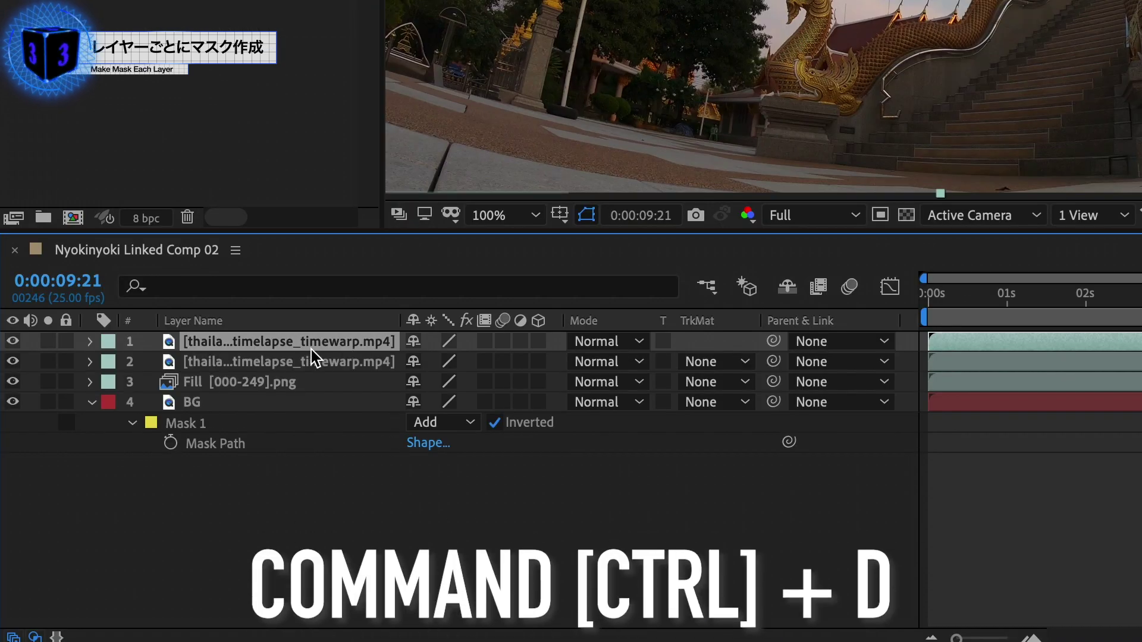
{"action": "key", "text": "Return"}
{"action": "type", "text": "Dragon"}
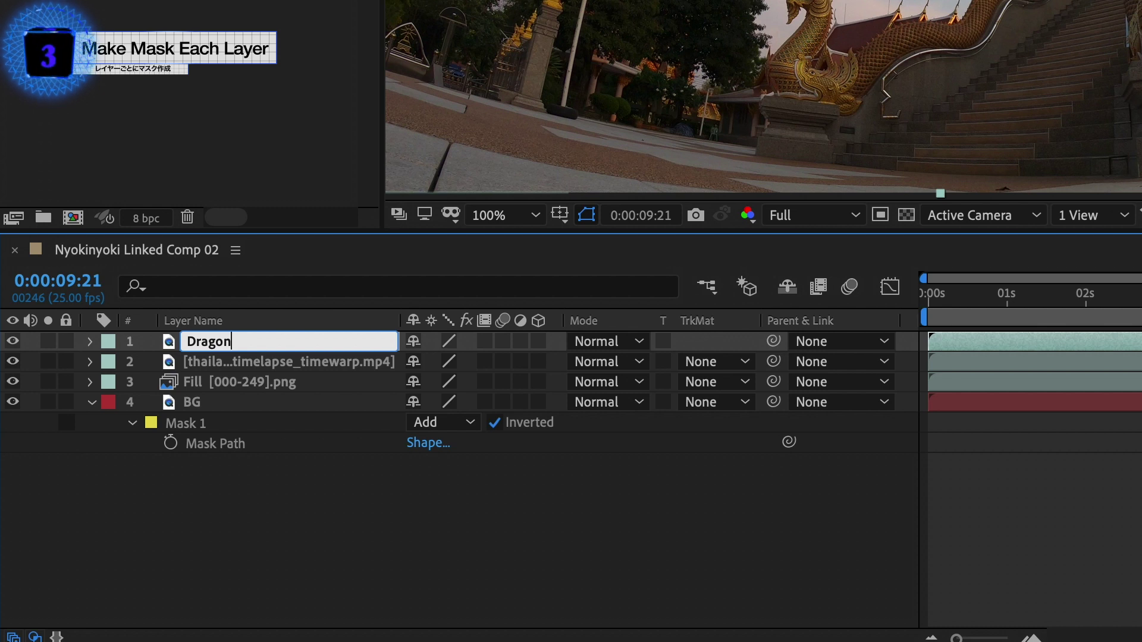
{"action": "key", "text": "Return"}
{"action": "key", "text": "g"}
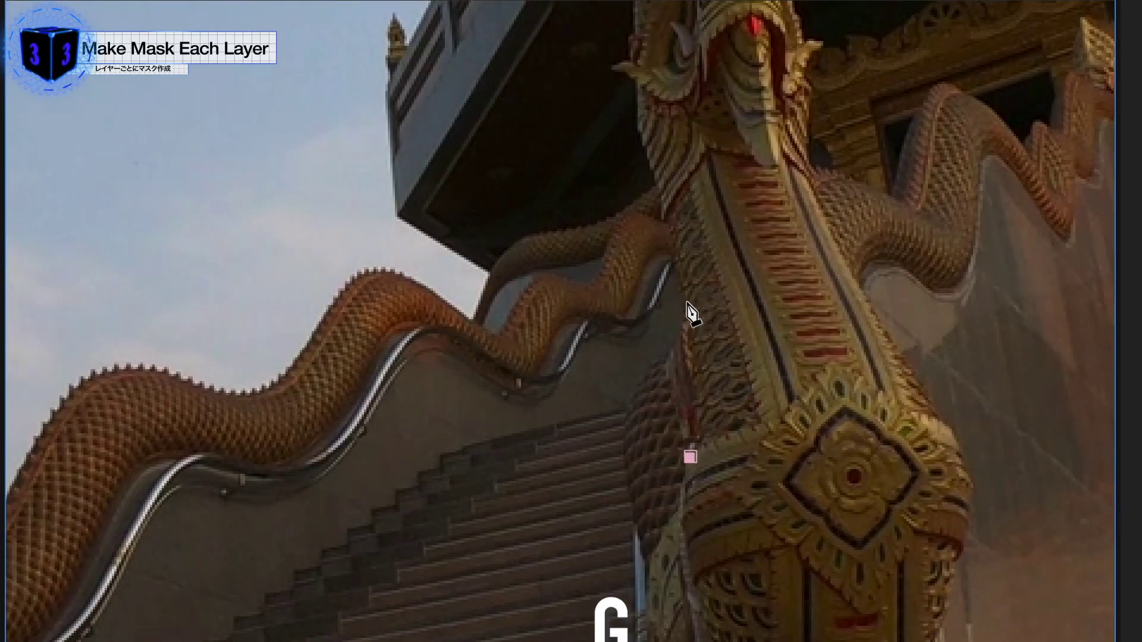
{"action": "mouse_move", "coordinate": [688, 310]}
{"action": "left_mouse_down"}
{"action": "mouse_move", "coordinate": [682, 288]}
{"action": "mouse_move", "coordinate": [679, 305]}
{"action": "left_mouse_up"}
{"action": "left_click_drag", "start_coordinate": [659, 206], "coordinate": [649, 183]}
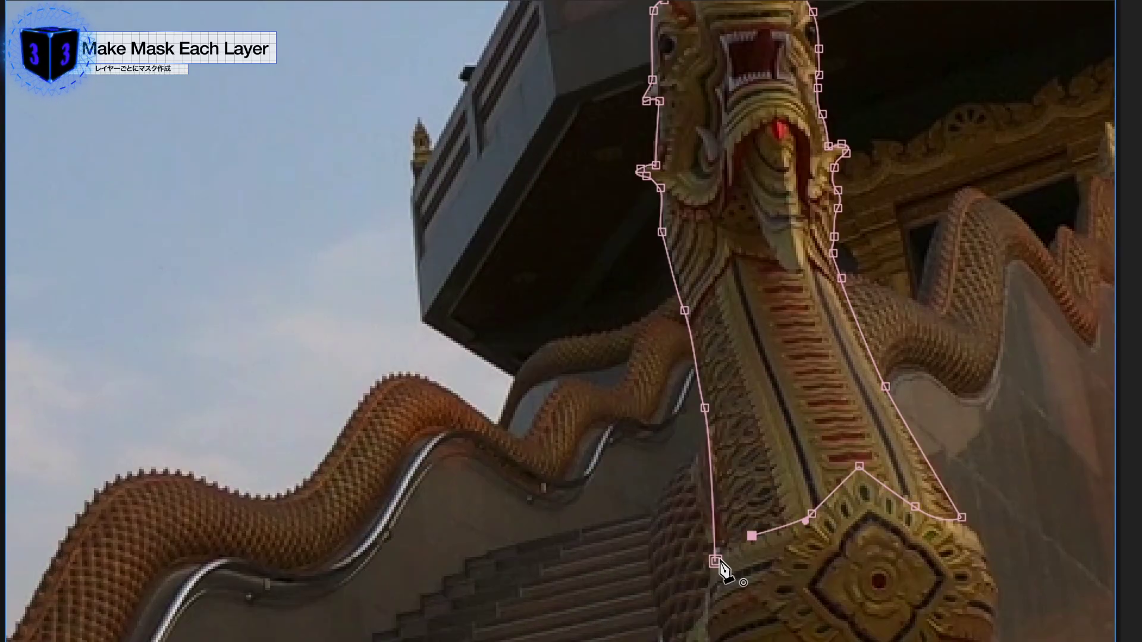
{"action": "left_click", "coordinate": [716, 561]}
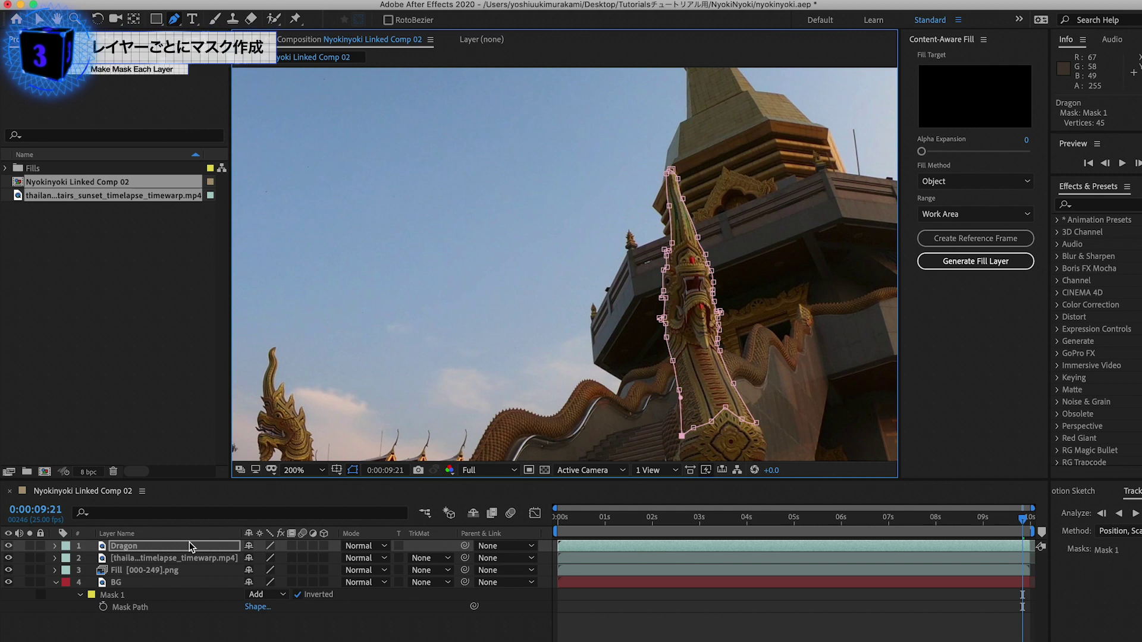
{"action": "left_click", "coordinate": [173, 545]}
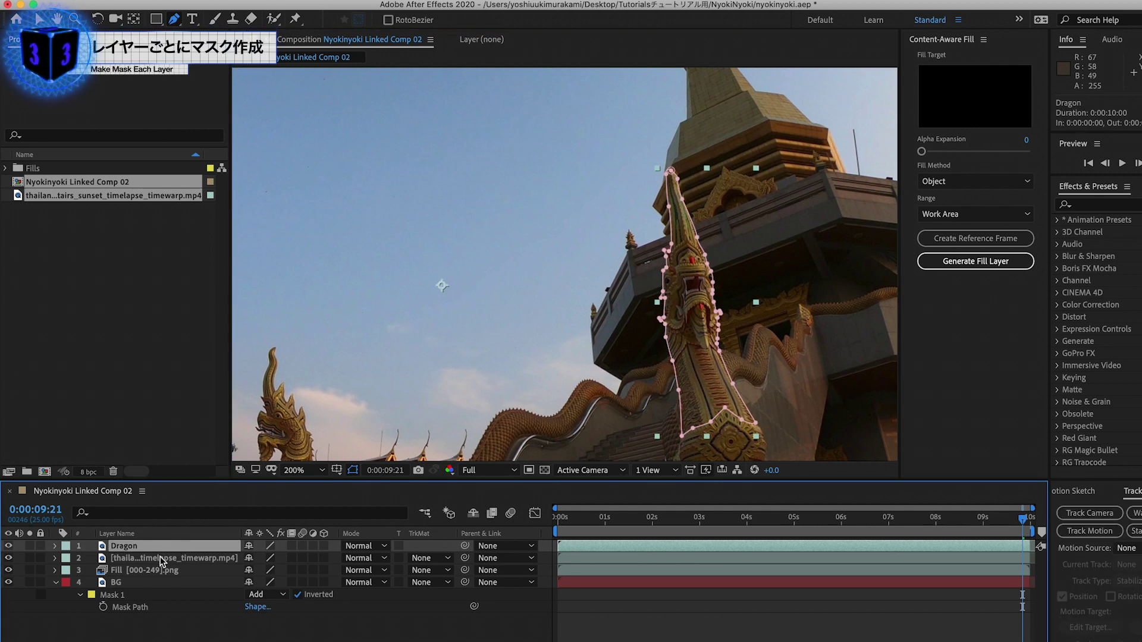
Step: Draw a mask along the temple's middle-tier edge on the second footage layer
{"action": "left_click", "coordinate": [134, 557]}
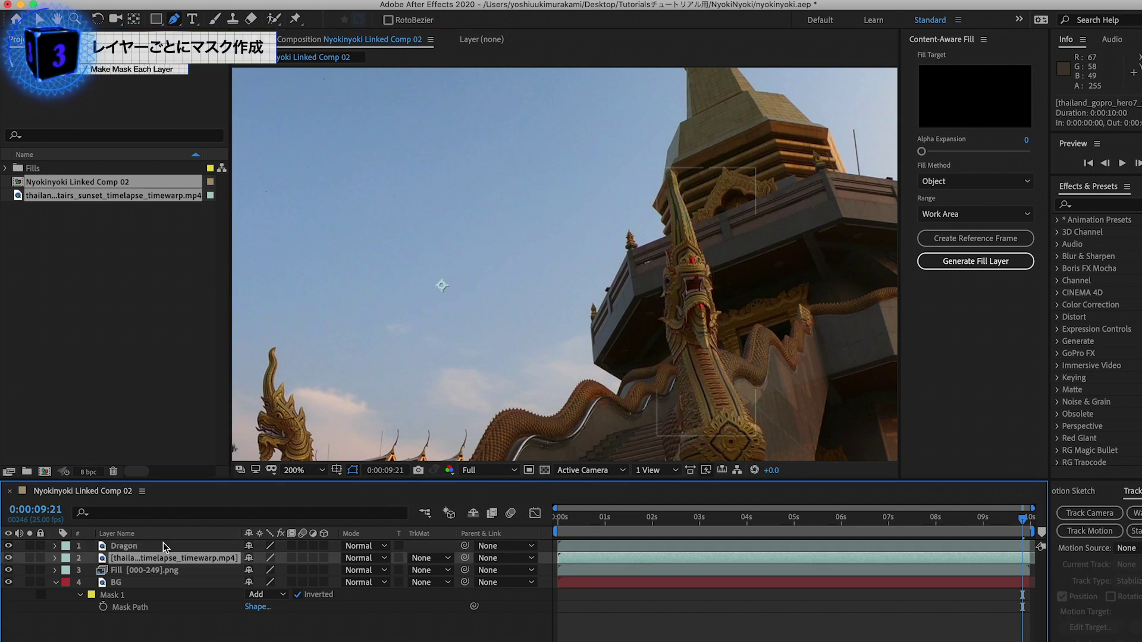
{"action": "scroll", "coordinate": [624, 385], "scroll_direction": "up", "scroll_amount": 3}
{"action": "left_click", "coordinate": [621, 387]}
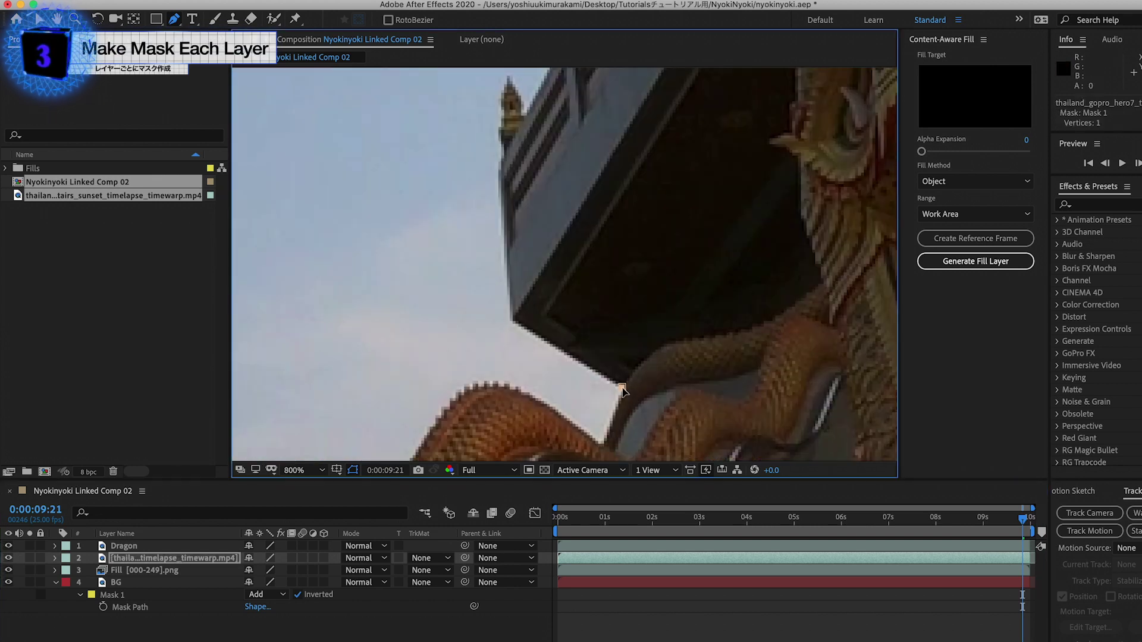
{"action": "left_click", "coordinate": [512, 321]}
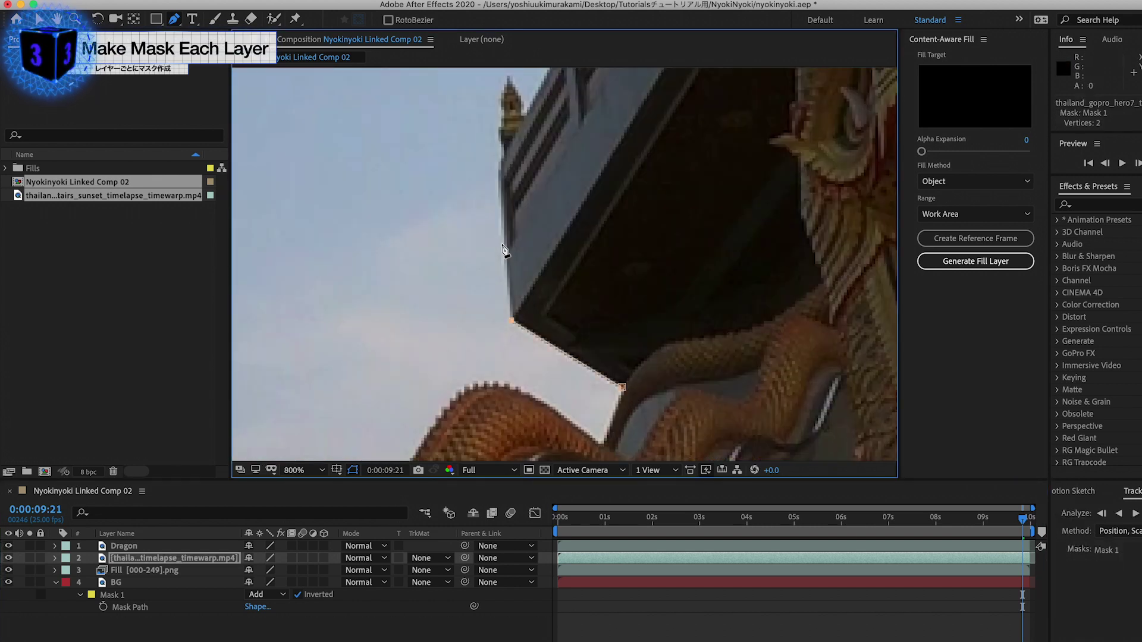
{"action": "left_click", "coordinate": [498, 166]}
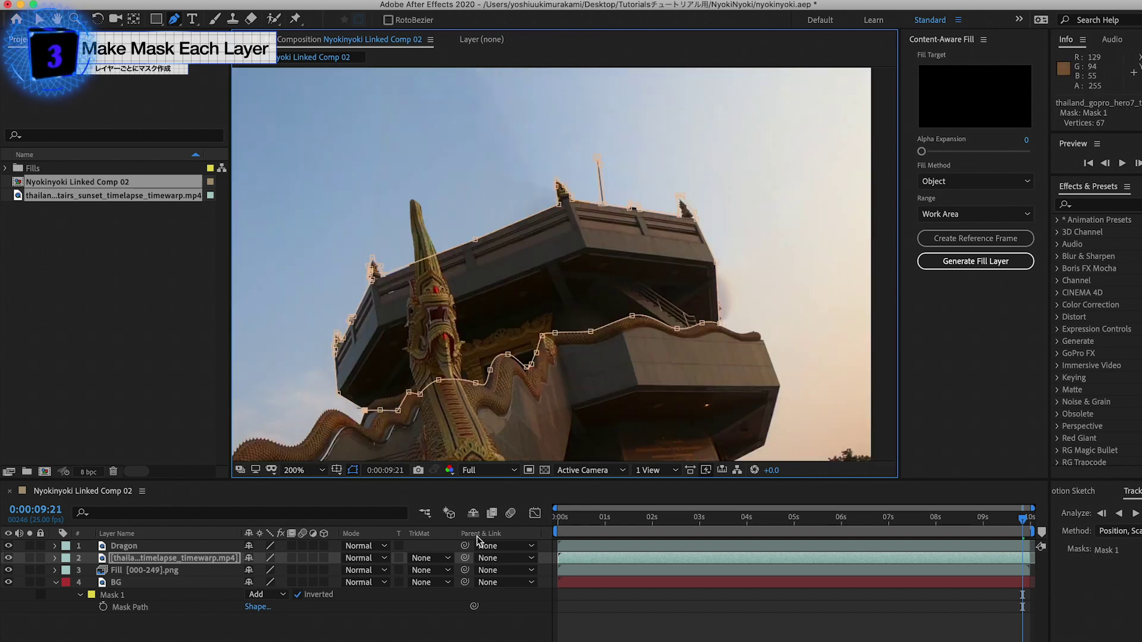
{"action": "left_click", "coordinate": [474, 621]}
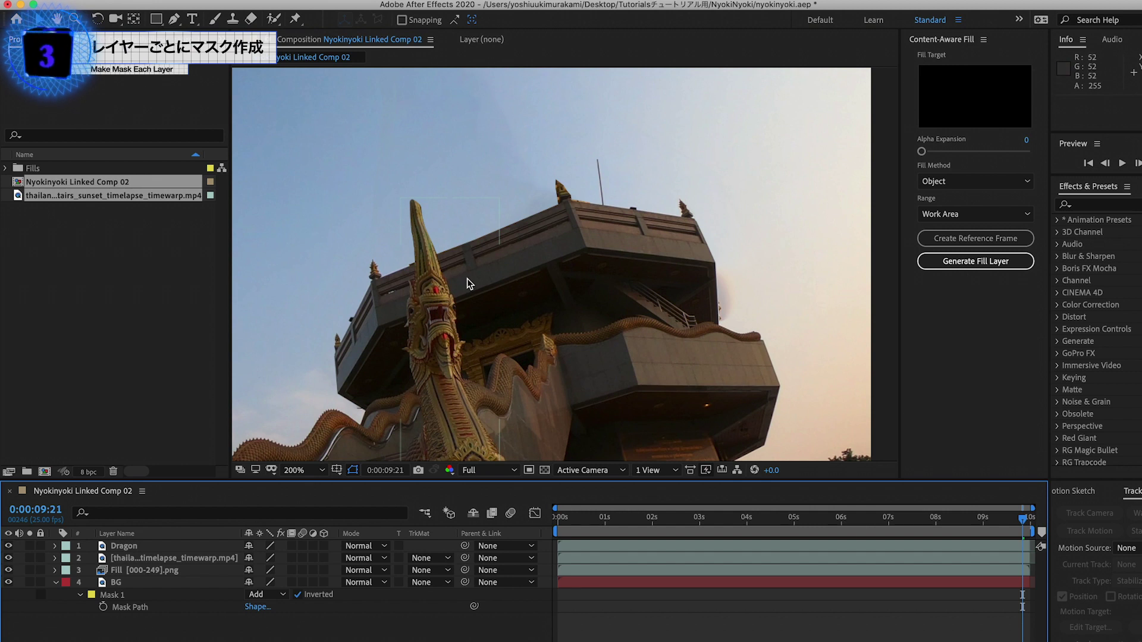
Step: Duplicate the masked footage layer 2 and solo the new copy
{"action": "left_click", "coordinate": [159, 557]}
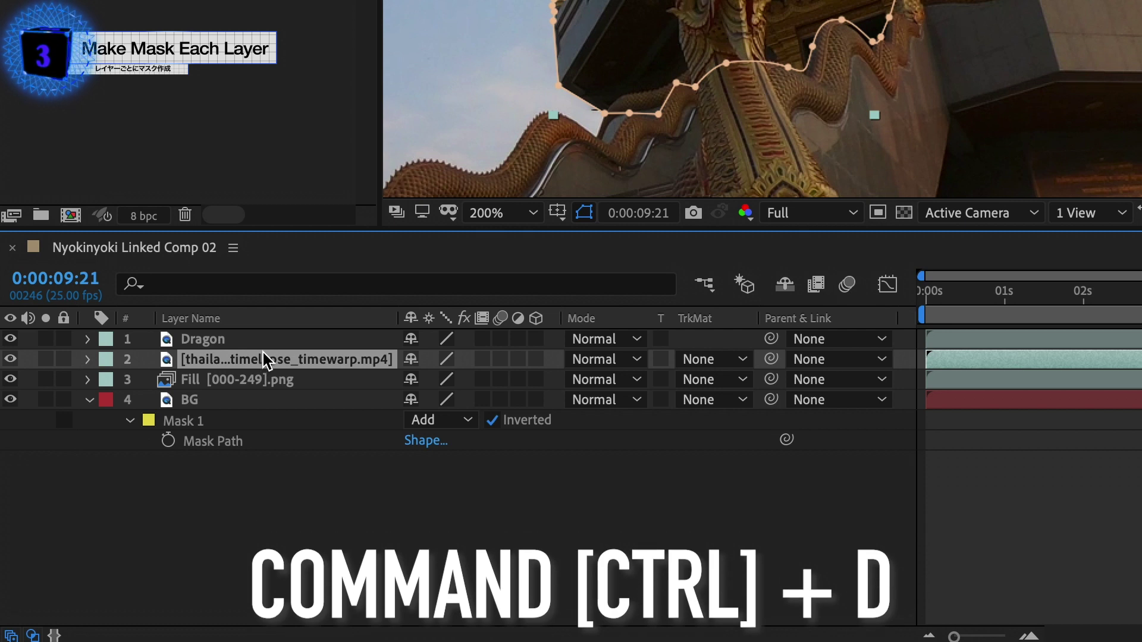
{"action": "key", "text": "ctrl+d"}
{"action": "left_click", "coordinate": [238, 379]}
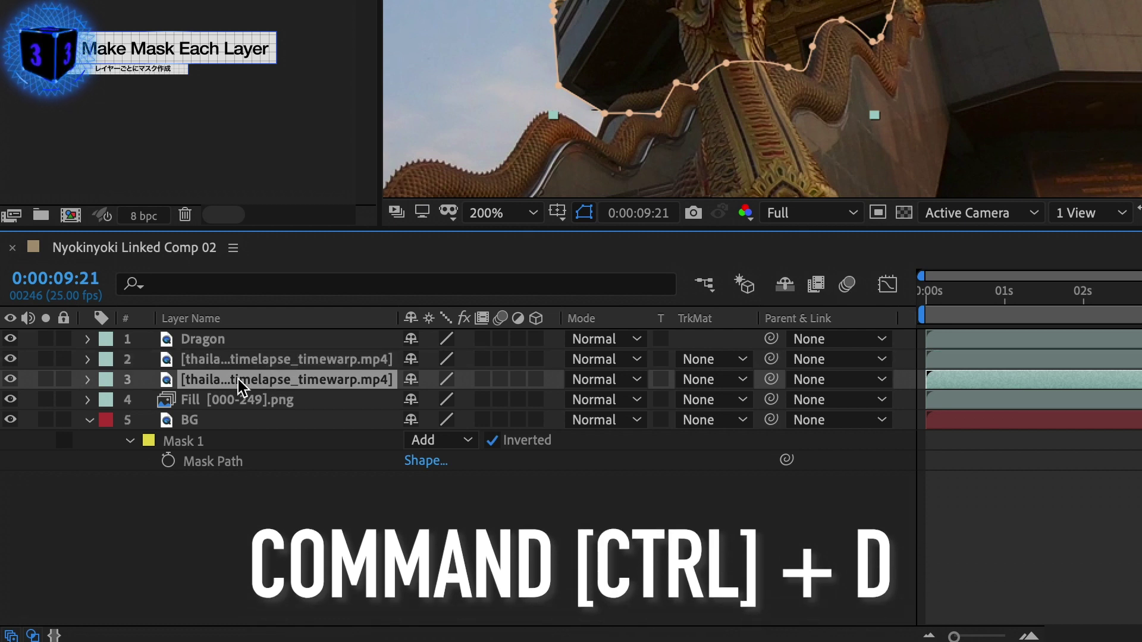
{"action": "left_click", "coordinate": [46, 380]}
Step: Delete the copy's inherited mask and draw a new mask around the golden stupa base
{"action": "key", "text": "m"}
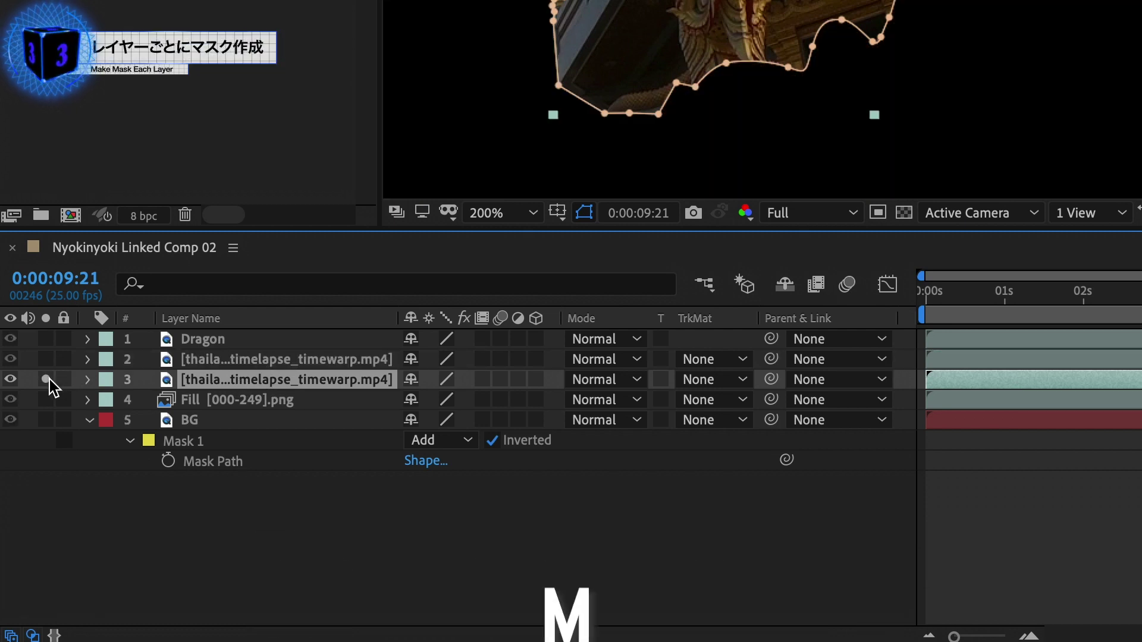
{"action": "left_click", "coordinate": [289, 404]}
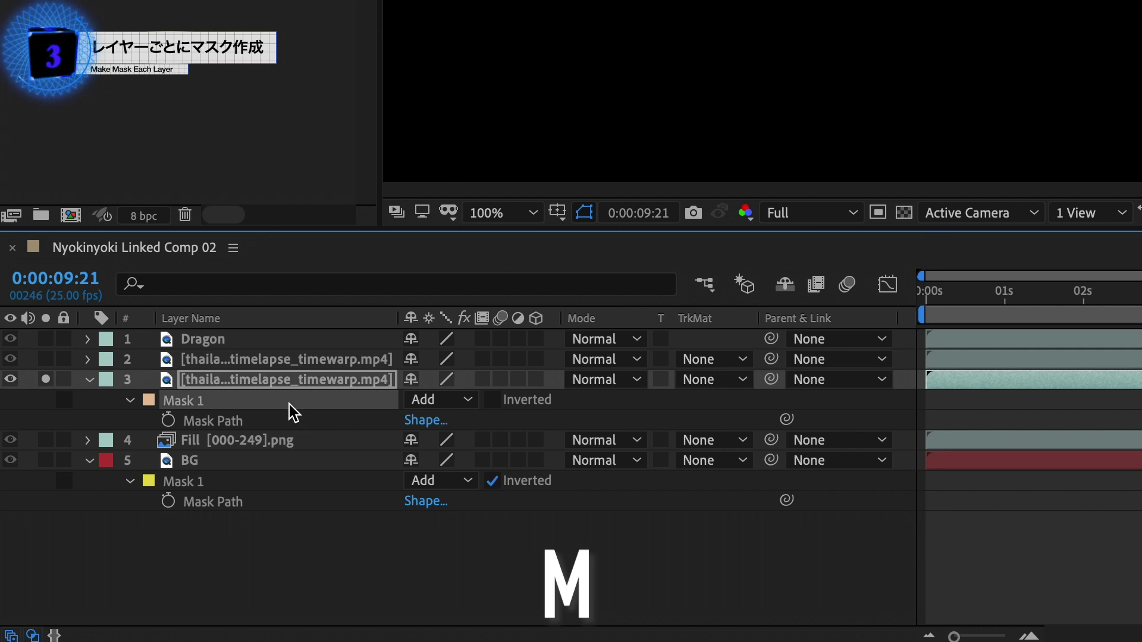
{"action": "key", "text": "Delete"}
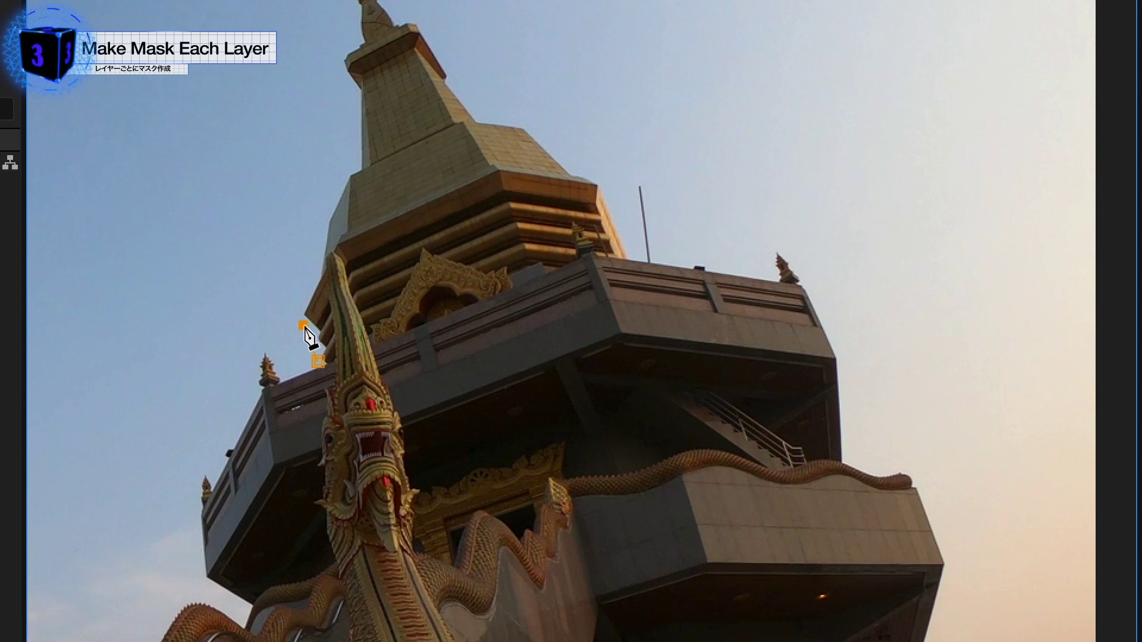
{"action": "left_click_drag", "start_coordinate": [303, 324], "coordinate": [289, 312]}
{"action": "left_click_drag", "start_coordinate": [313, 269], "coordinate": [318, 260]}
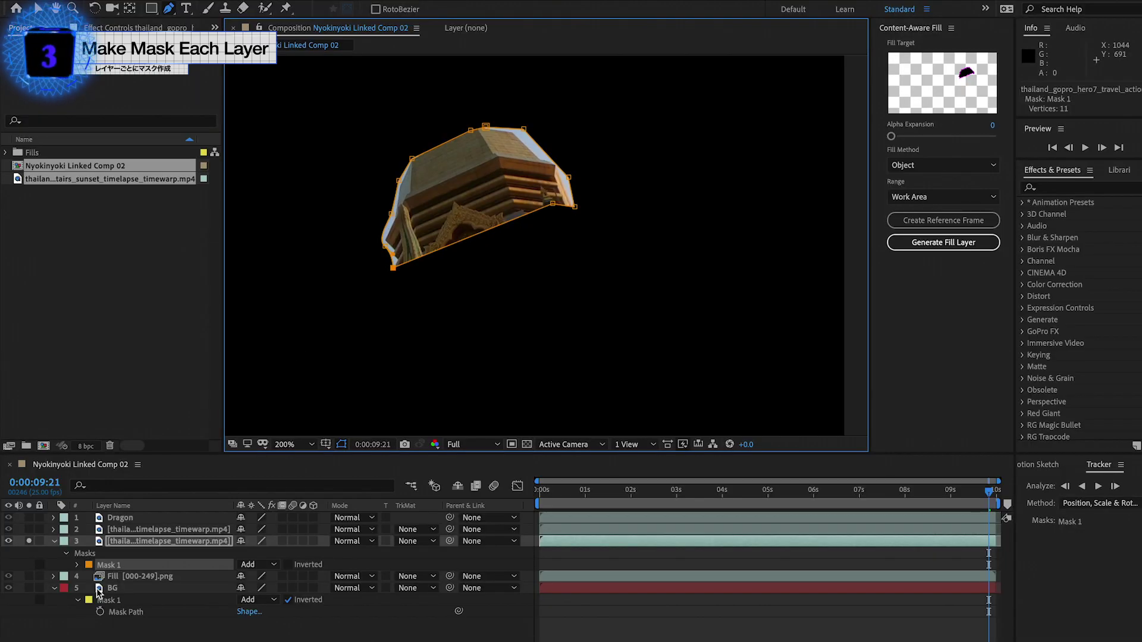
Step: Duplicate layer 3, solo the lower copy and delete its copied mask
{"action": "left_click", "coordinate": [151, 540]}
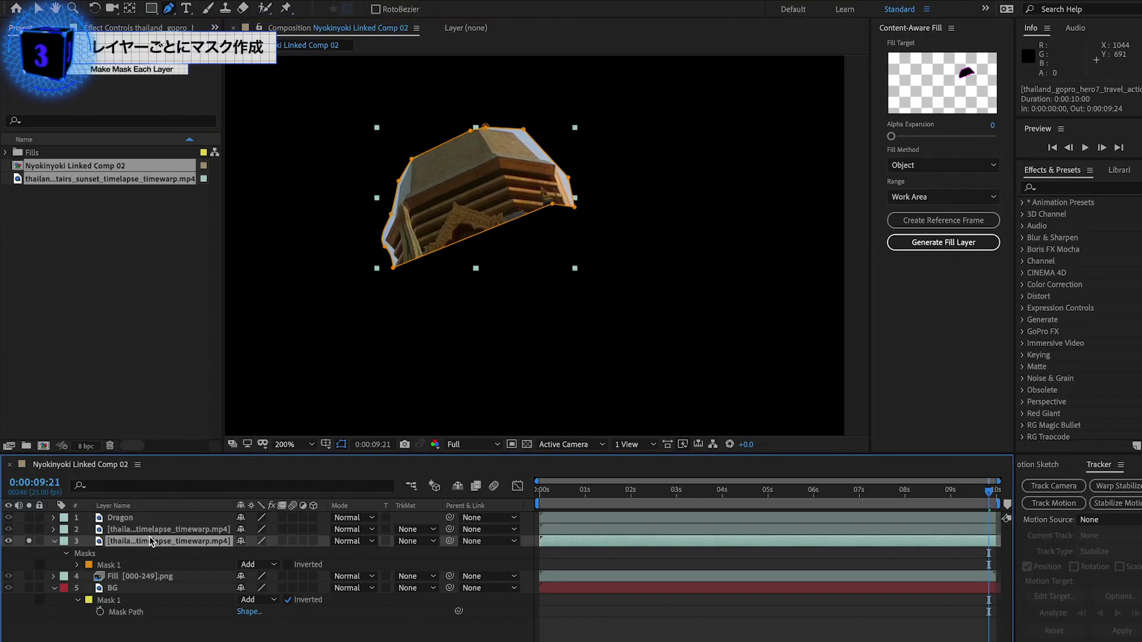
{"action": "key", "text": "ctrl+d"}
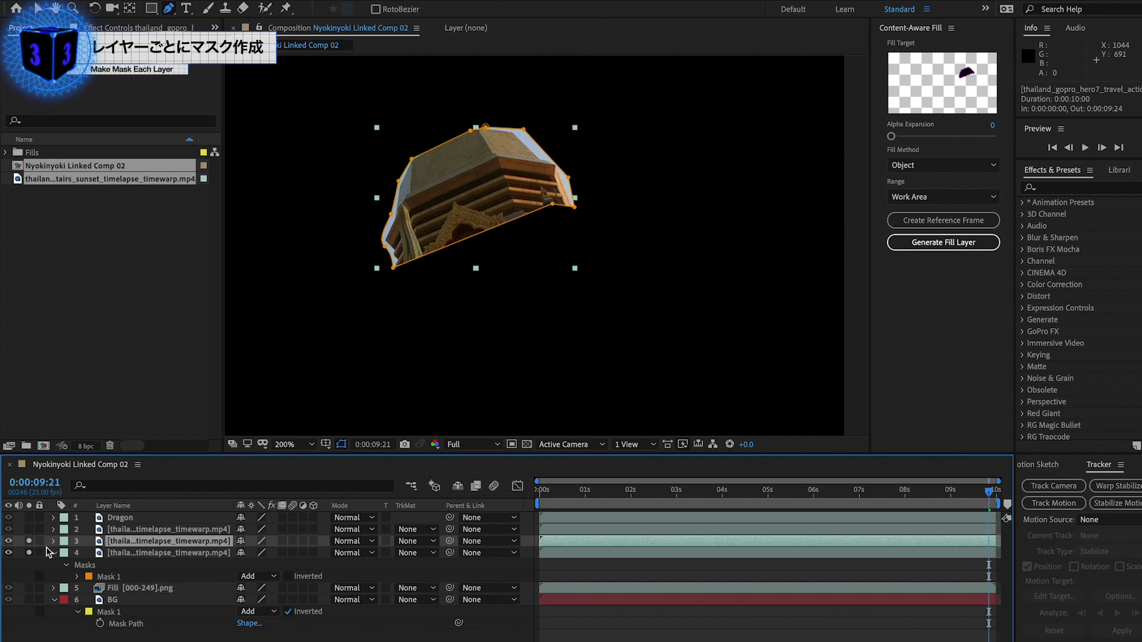
{"action": "left_click", "coordinate": [28, 551]}
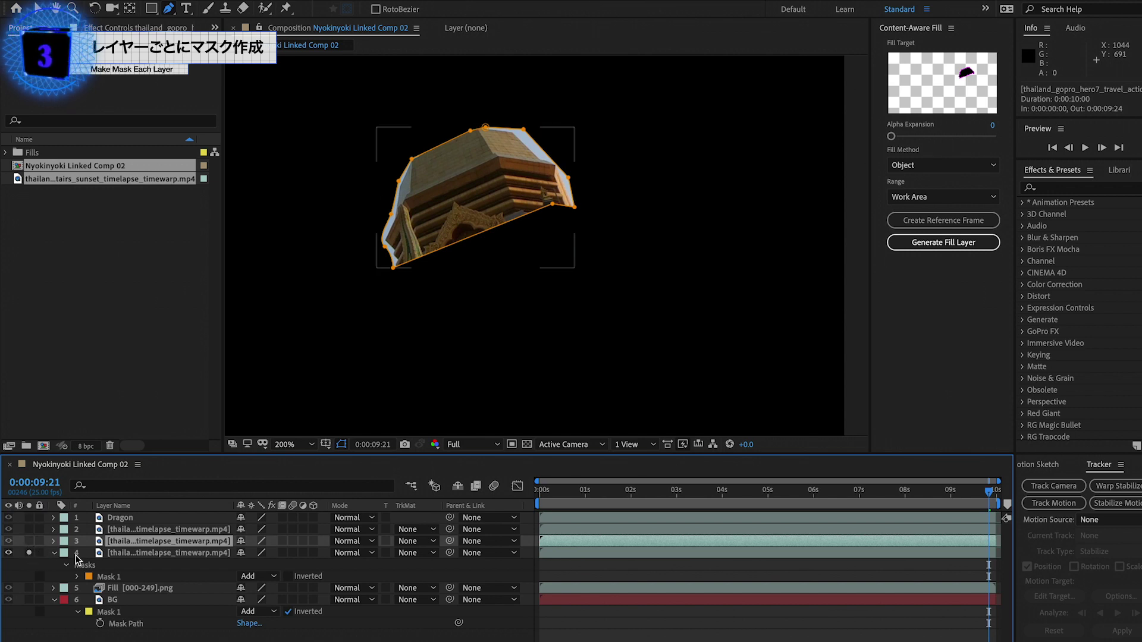
{"action": "left_click", "coordinate": [163, 553]}
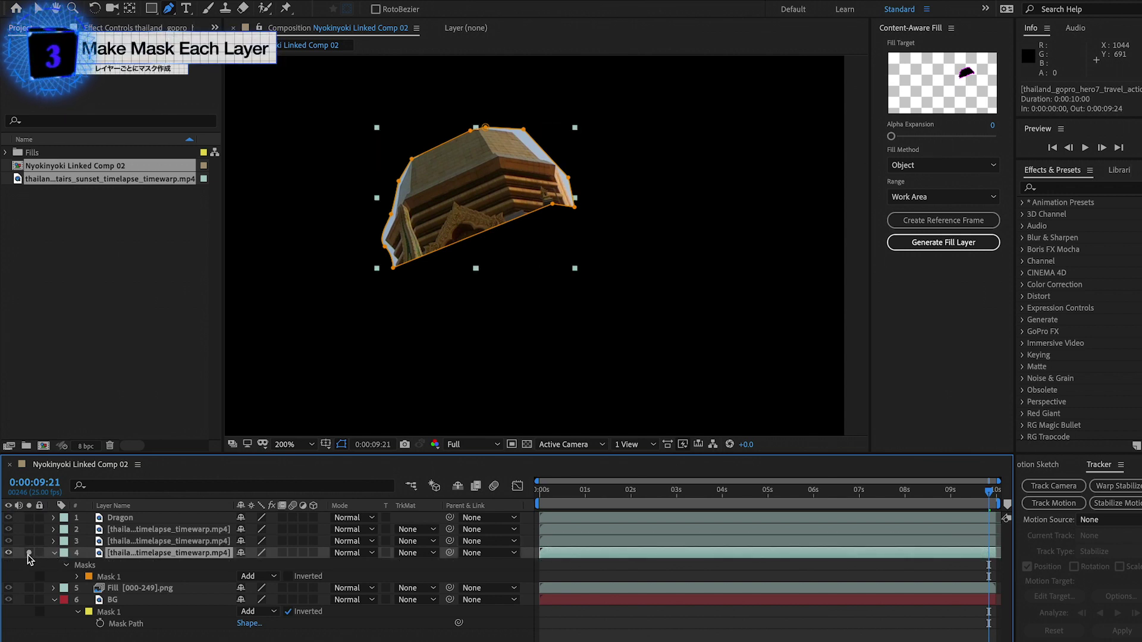
{"action": "left_click", "coordinate": [127, 576]}
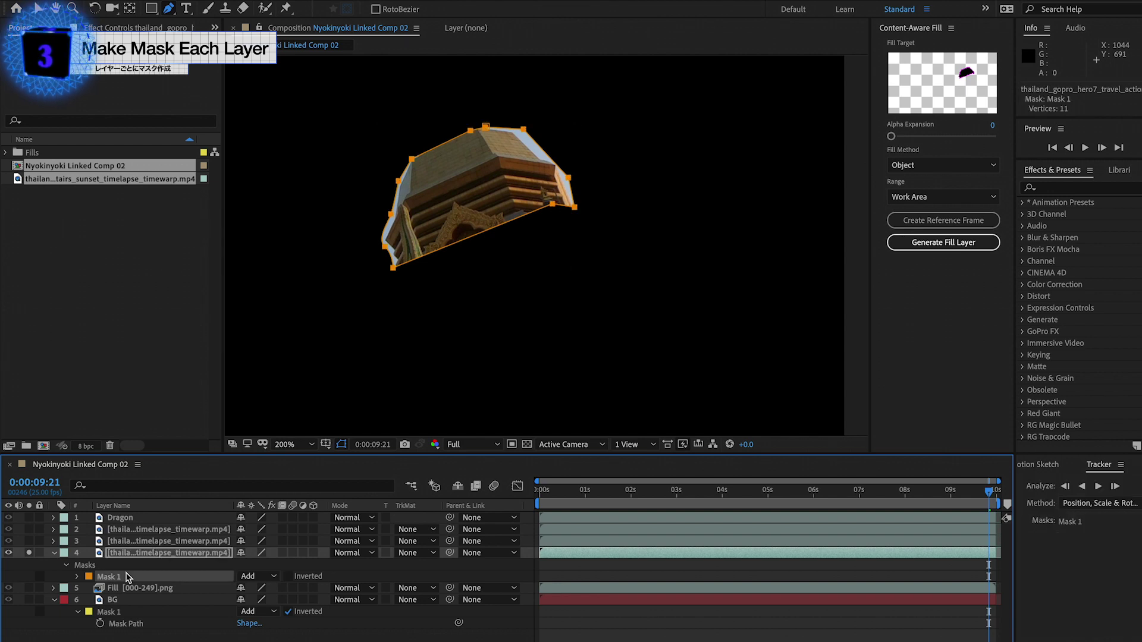
{"action": "key", "text": "Delete"}
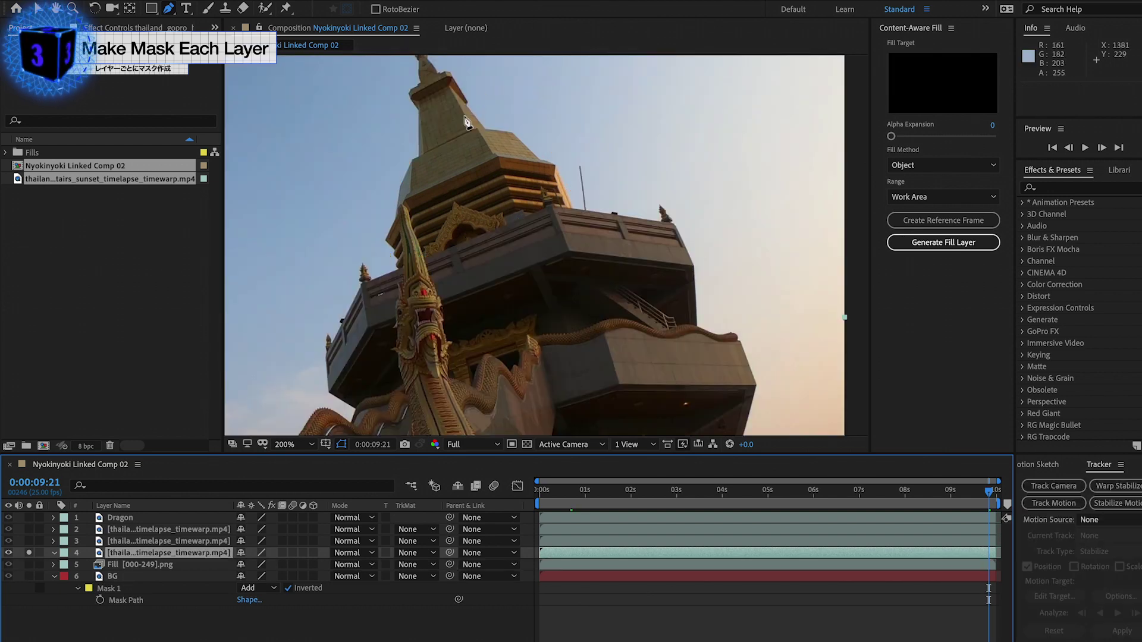
Step: Mask a small stupa spire section on layer 4, then duplicate that layer
{"action": "left_click", "coordinate": [417, 160]}
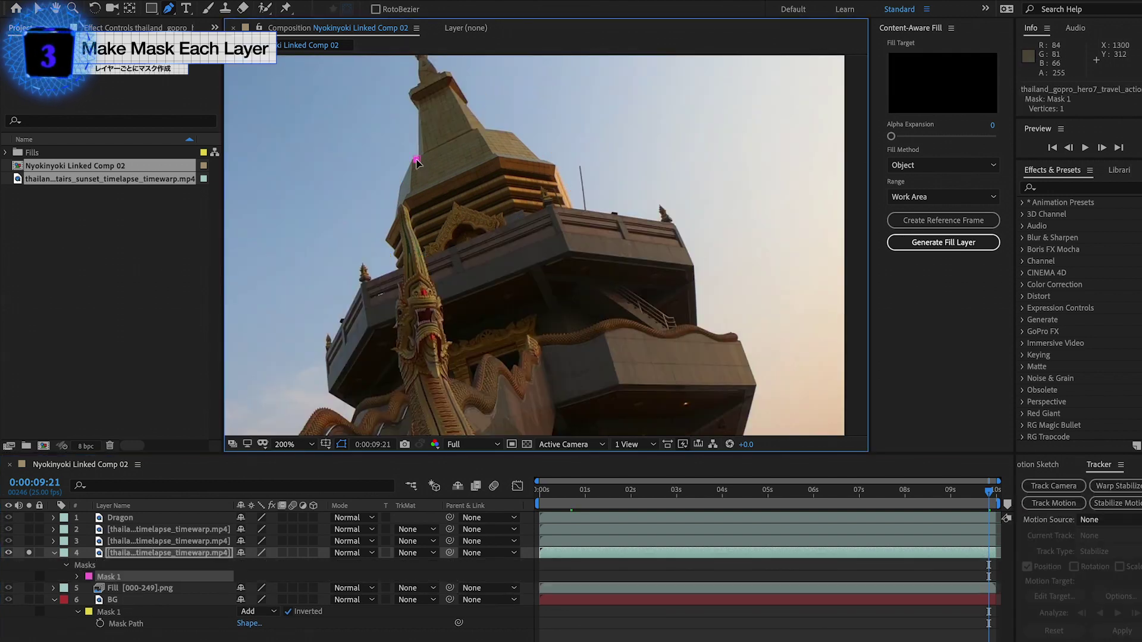
{"action": "left_click", "coordinate": [492, 129]}
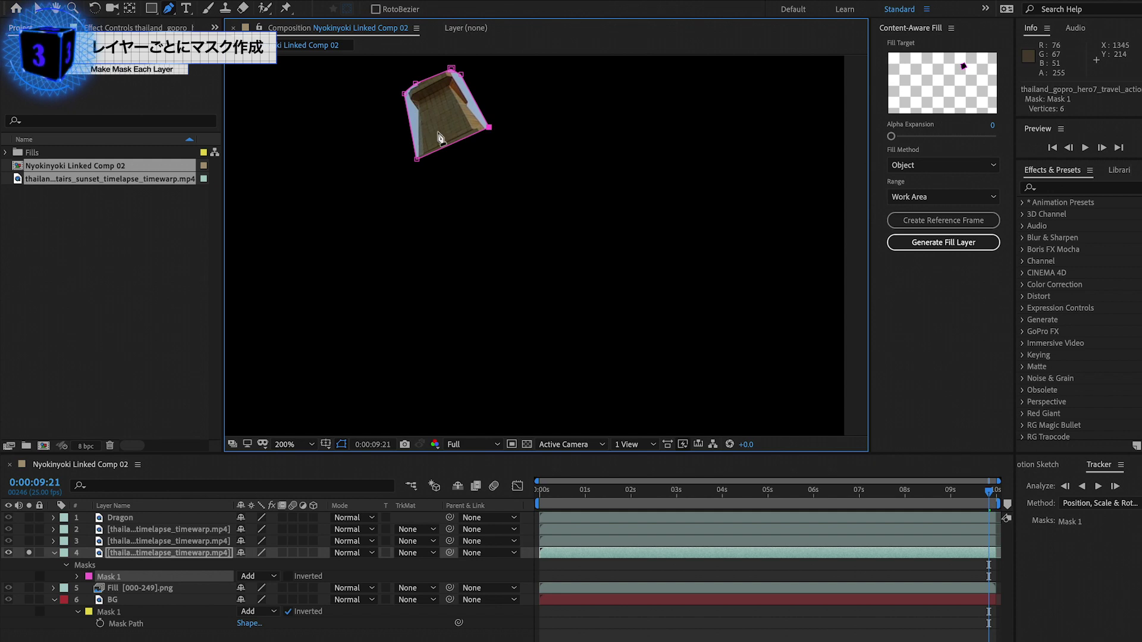
{"action": "left_click", "coordinate": [183, 552]}
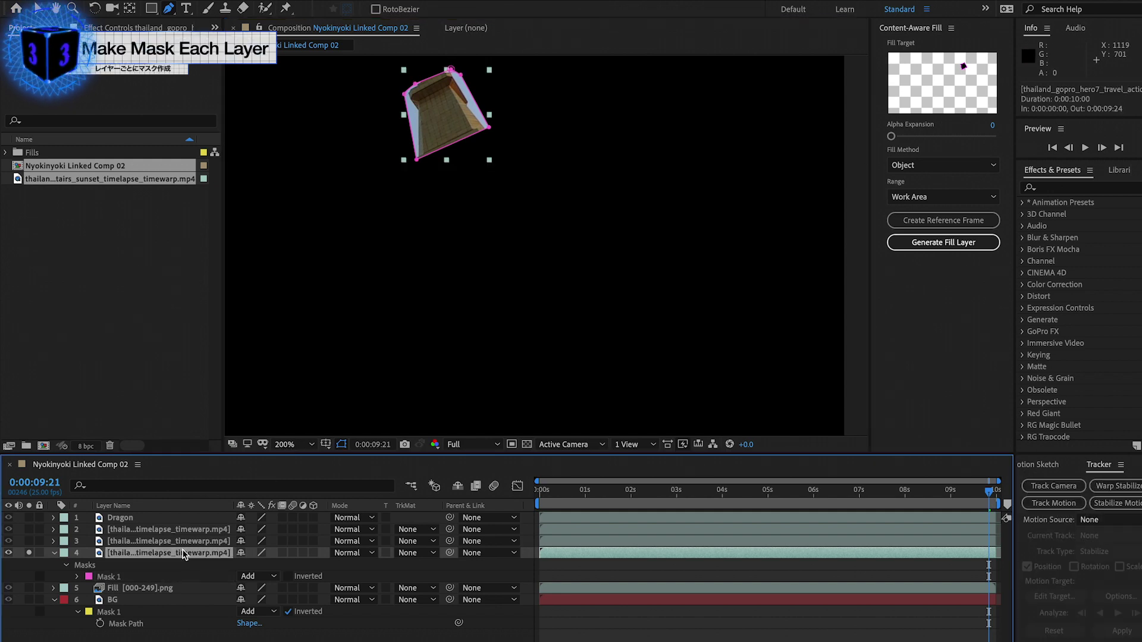
{"action": "key", "text": "ctrl+d"}
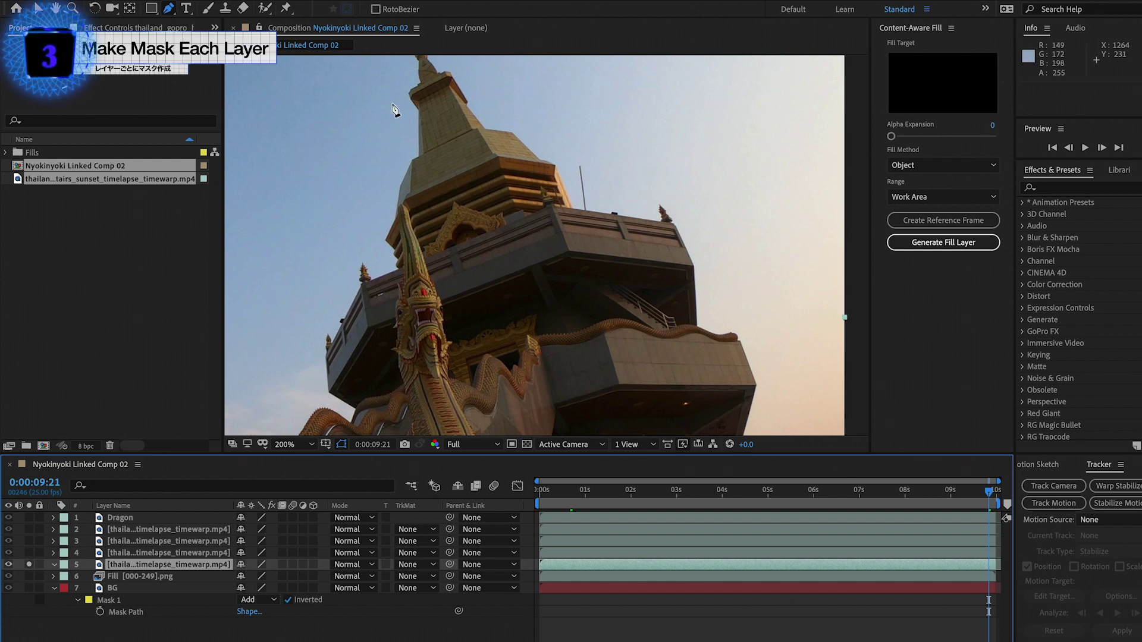
Step: Zoom in and trace a closed mask around the spire's uppermost tip and finial on layer 5
{"action": "scroll", "coordinate": [394, 109], "scroll_direction": "down", "scroll_amount": 2}
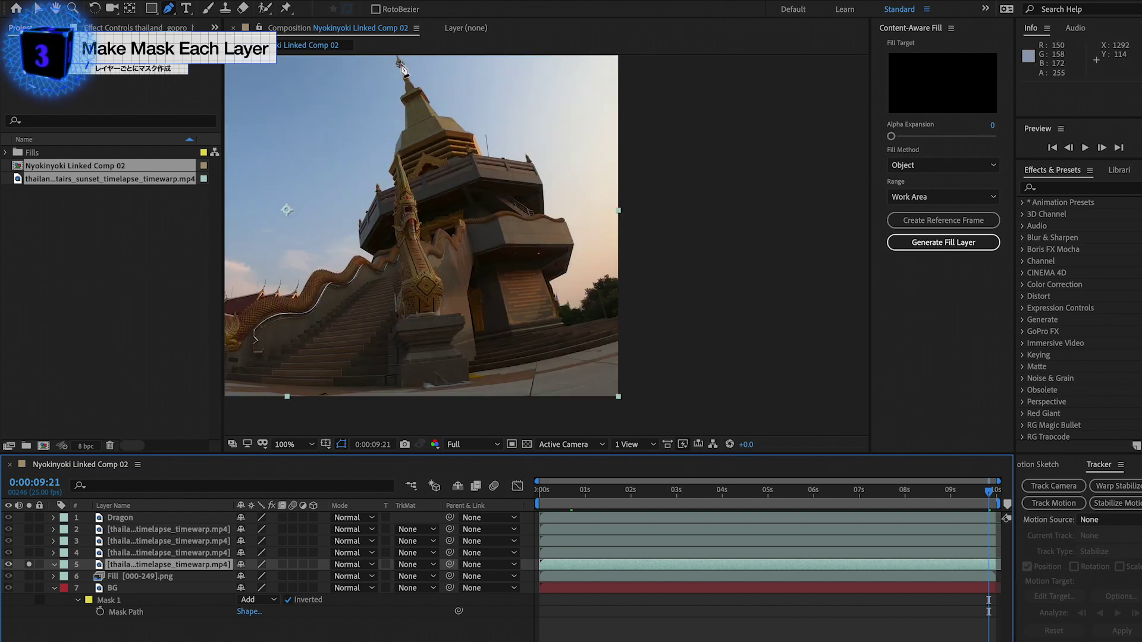
{"action": "scroll", "coordinate": [401, 67], "scroll_direction": "down", "scroll_amount": 4}
{"action": "scroll", "coordinate": [400, 59], "scroll_direction": "up", "scroll_amount": 5}
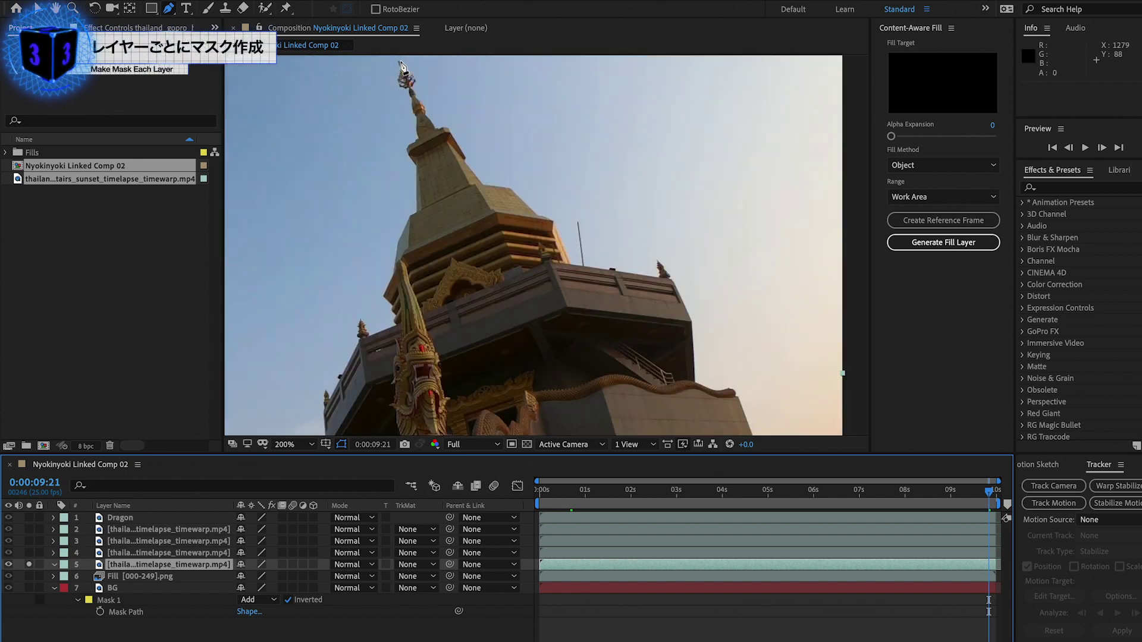
{"action": "scroll", "coordinate": [402, 67], "scroll_direction": "up", "scroll_amount": 3}
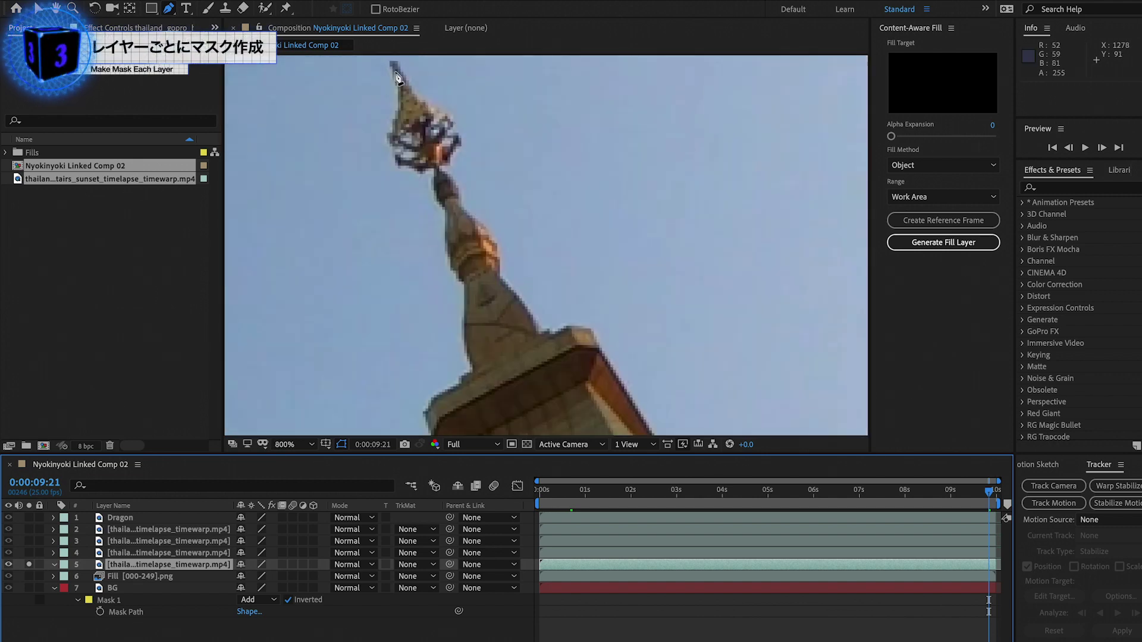
{"action": "left_click", "coordinate": [381, 60]}
{"action": "left_click", "coordinate": [386, 175]}
{"action": "left_click", "coordinate": [441, 289]}
{"action": "left_click", "coordinate": [424, 405]}
{"action": "left_click", "coordinate": [572, 323]}
{"action": "left_click", "coordinate": [528, 150]}
{"action": "left_click", "coordinate": [484, 202]}
{"action": "left_click", "coordinate": [466, 100]}
{"action": "scroll", "coordinate": [466, 100], "scroll_direction": "up", "scroll_amount": 1}
{"action": "left_click", "coordinate": [401, 74]}
{"action": "left_click", "coordinate": [381, 94]}
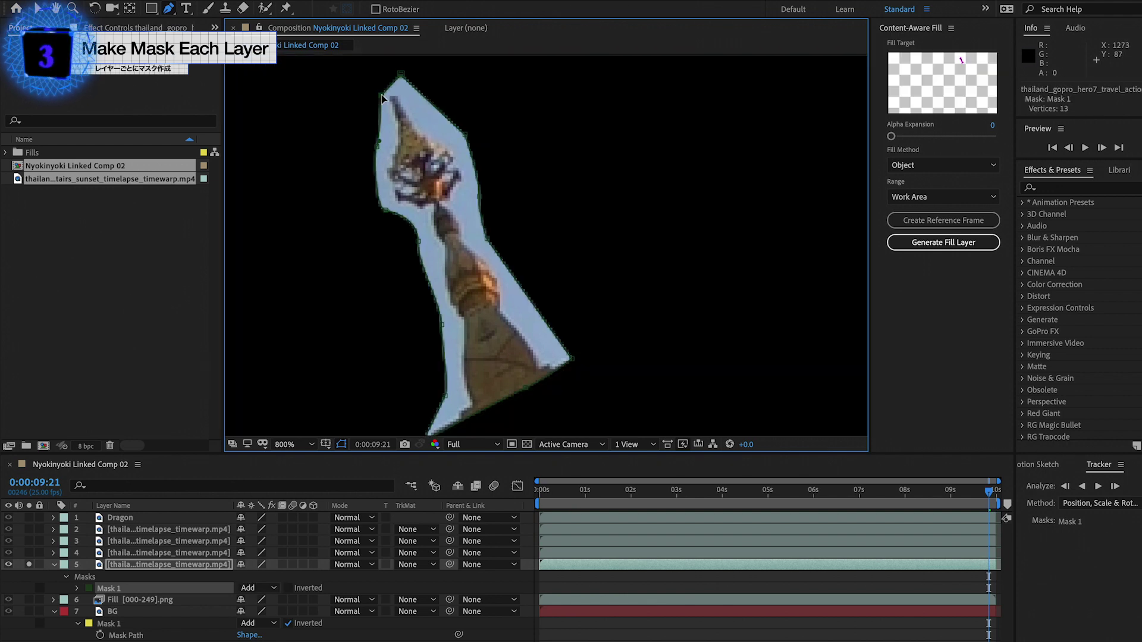
Step: Set the viewer magnification to Fit and unsolo layer 5
{"action": "scroll", "coordinate": [422, 228], "scroll_direction": "down", "scroll_amount": 5}
{"action": "scroll", "coordinate": [423, 228], "scroll_direction": "up", "scroll_amount": 3}
{"action": "left_click", "coordinate": [305, 456]}
{"action": "left_click", "coordinate": [300, 212]}
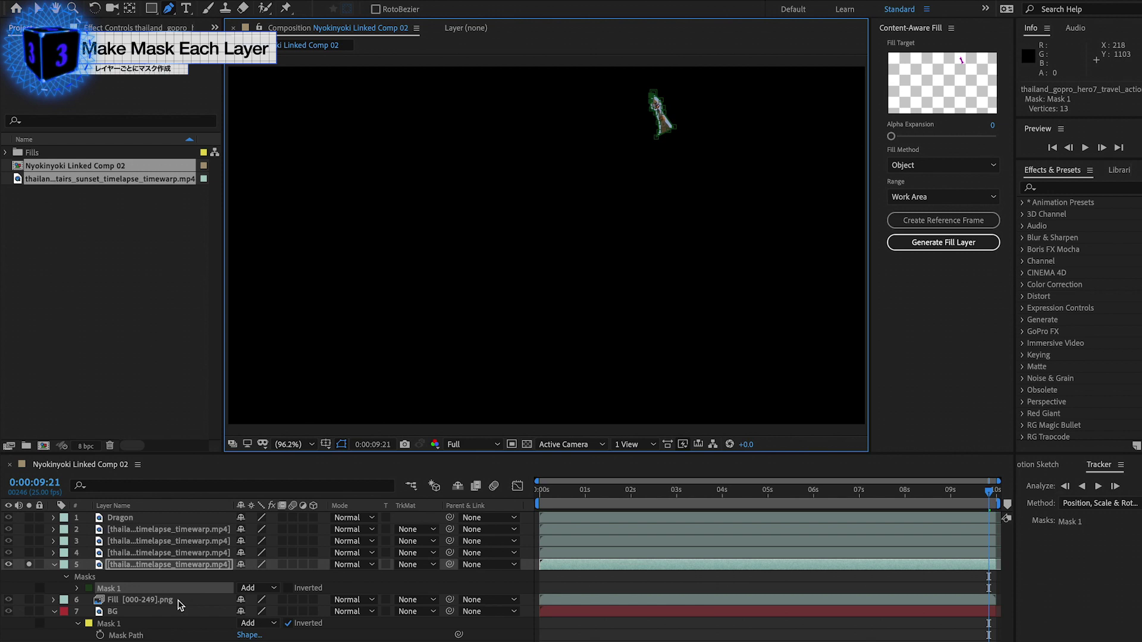
{"action": "left_click", "coordinate": [29, 564]}
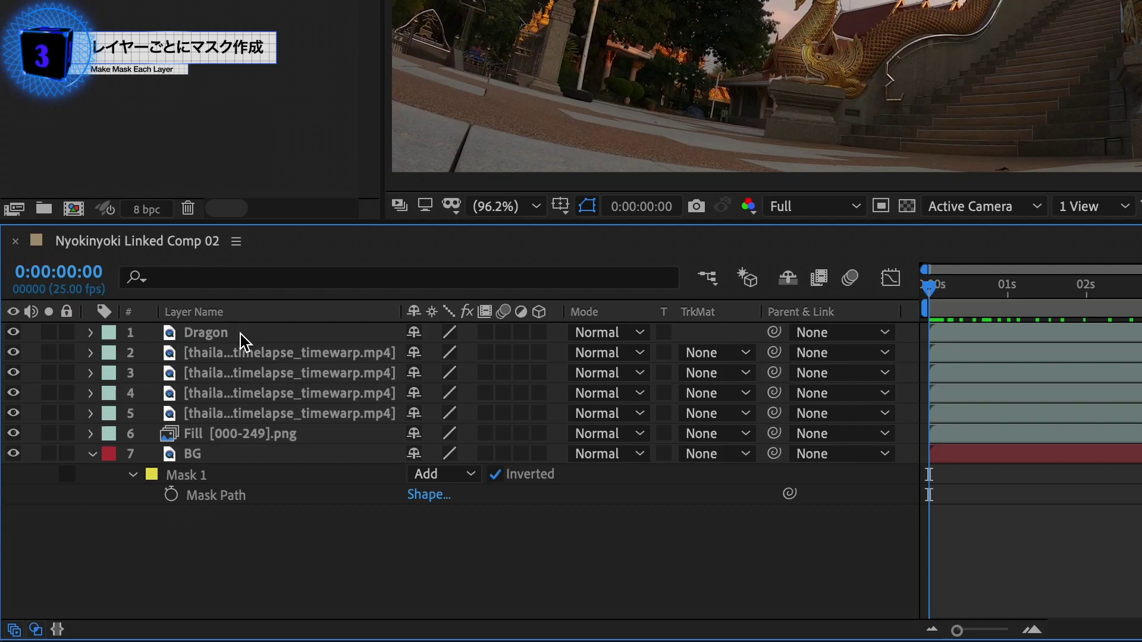
Step: Keyframe layers 1–5's Position at 960,540 and move those keyframes to one second
{"action": "left_click_drag", "start_coordinate": [140, 518], "coordinate": [144, 563]}
{"action": "key", "text": "p"}
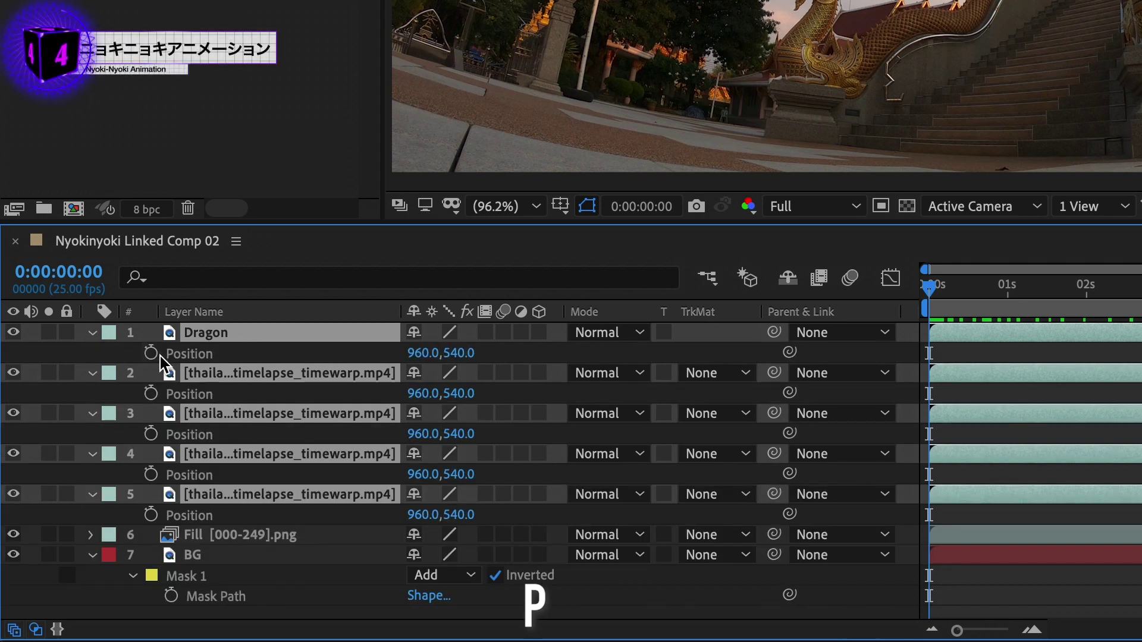
{"action": "key", "text": "alt+shift+p"}
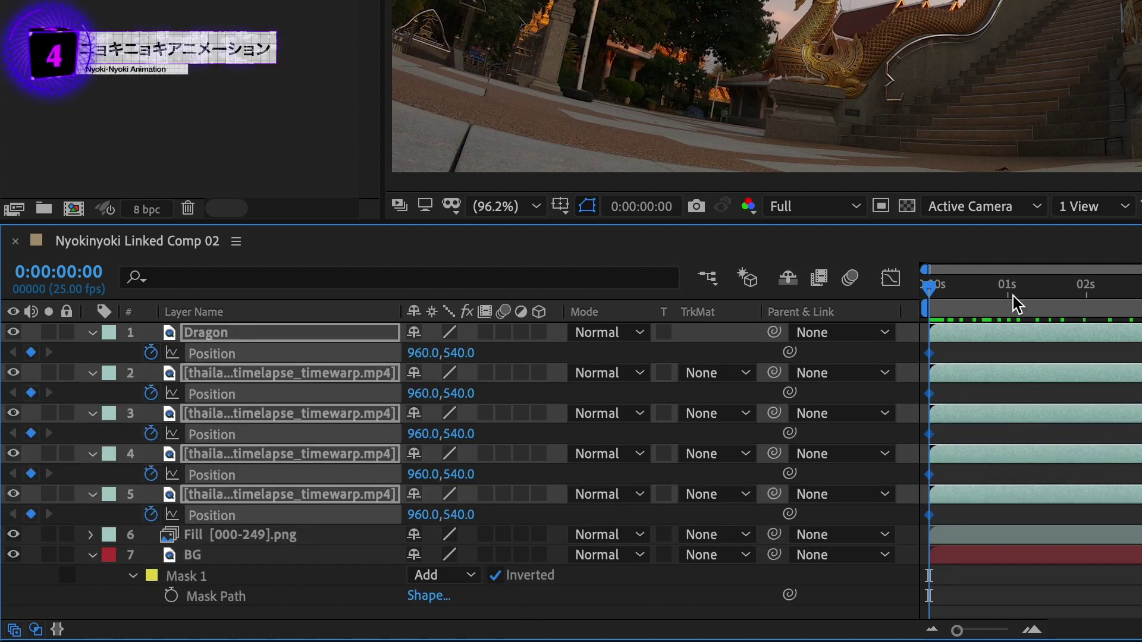
{"action": "left_click_drag", "start_coordinate": [930, 356], "coordinate": [1008, 356]}
{"action": "left_click", "coordinate": [1007, 299]}
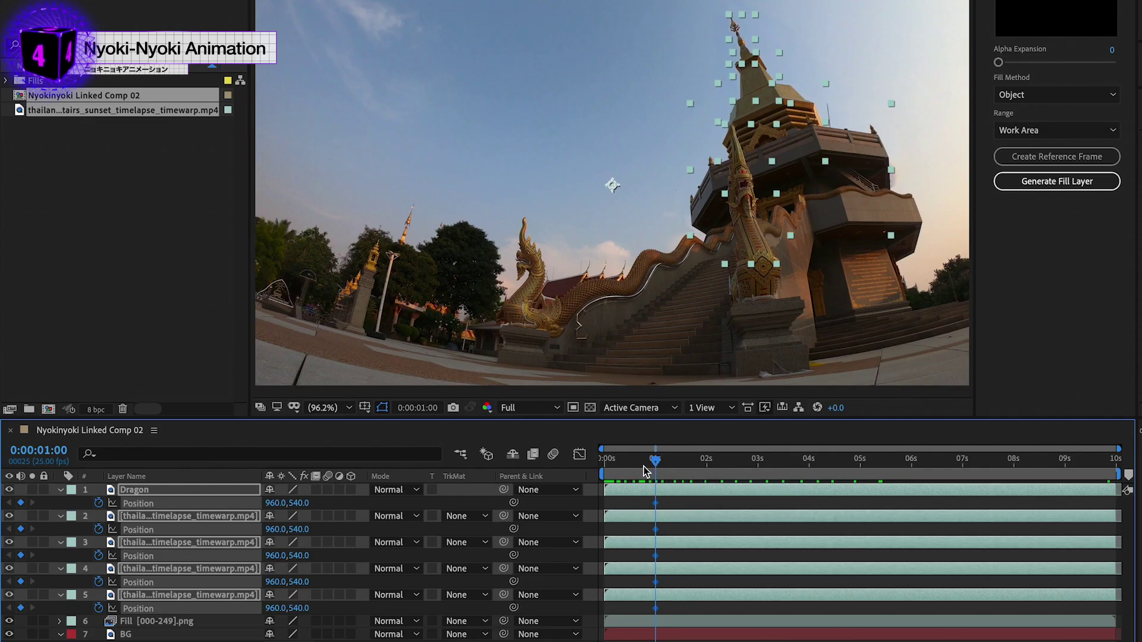
{"action": "key", "text": "Home"}
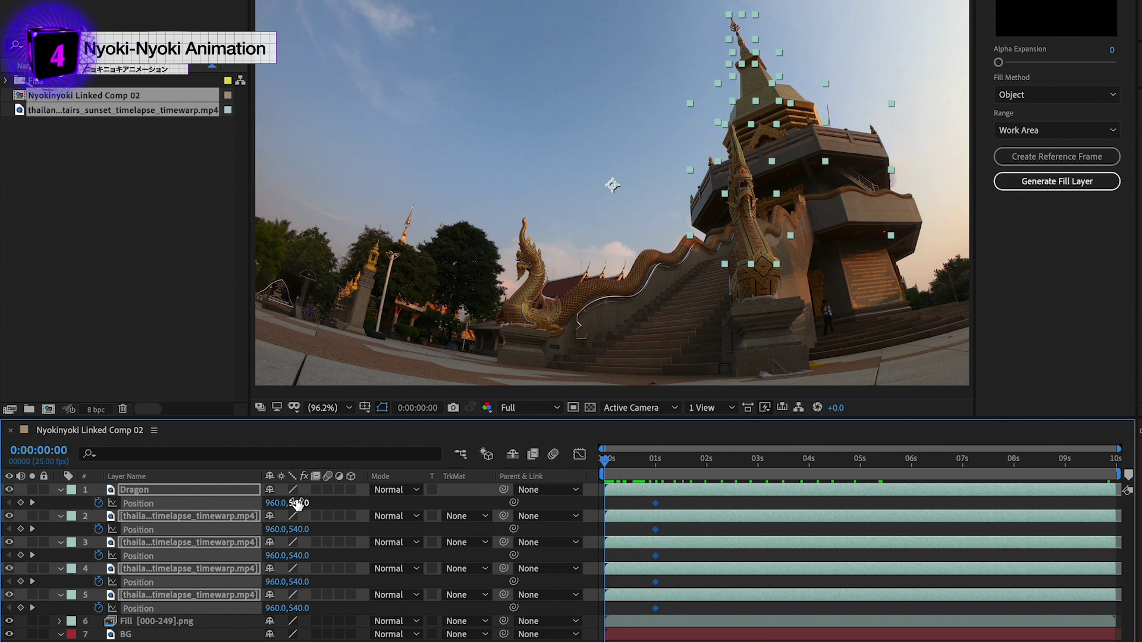
Step: At frame 0, set the five layers' Position to 1104,955 and preview the rise
{"action": "left_click_drag", "start_coordinate": [298, 503], "coordinate": [538, 517]}
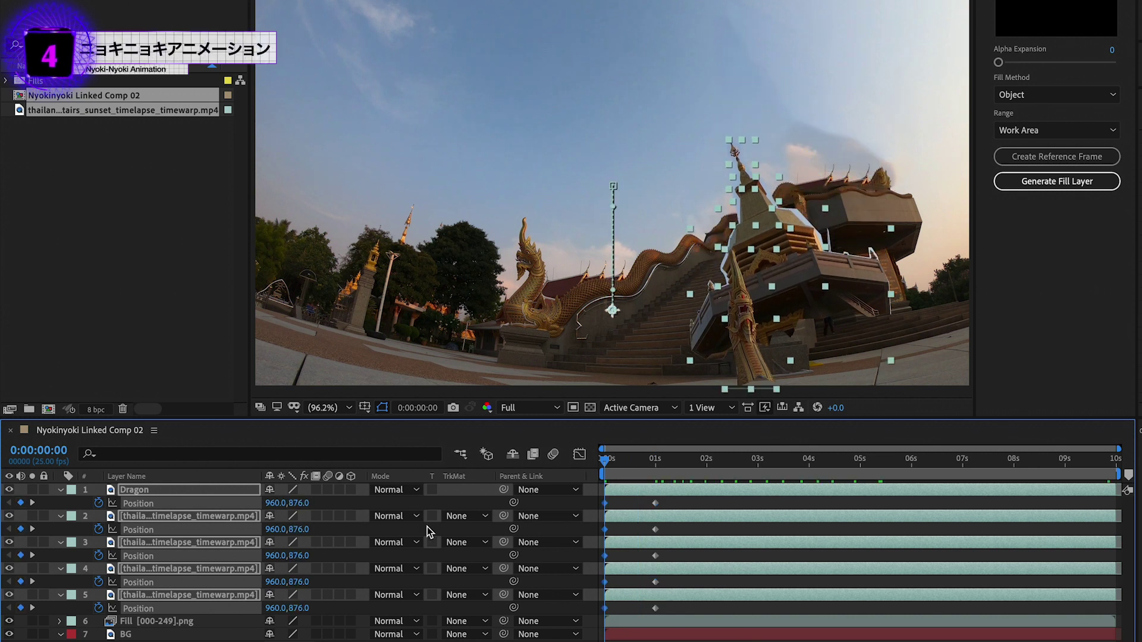
{"action": "left_click_drag", "start_coordinate": [267, 504], "coordinate": [376, 498]}
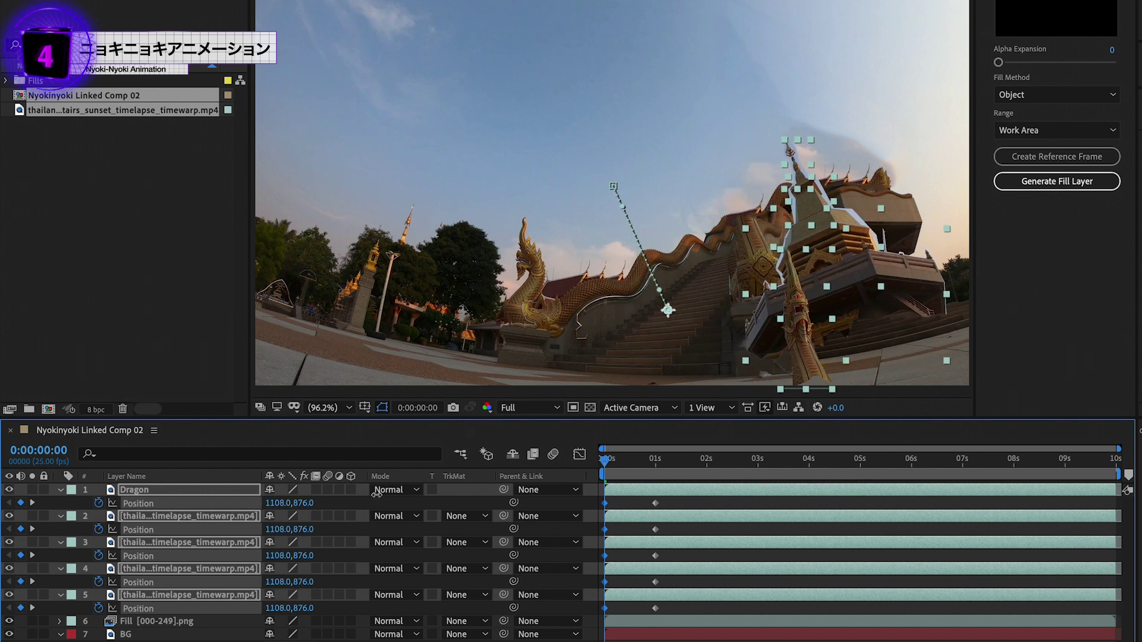
{"action": "left_click_drag", "start_coordinate": [301, 504], "coordinate": [359, 510]}
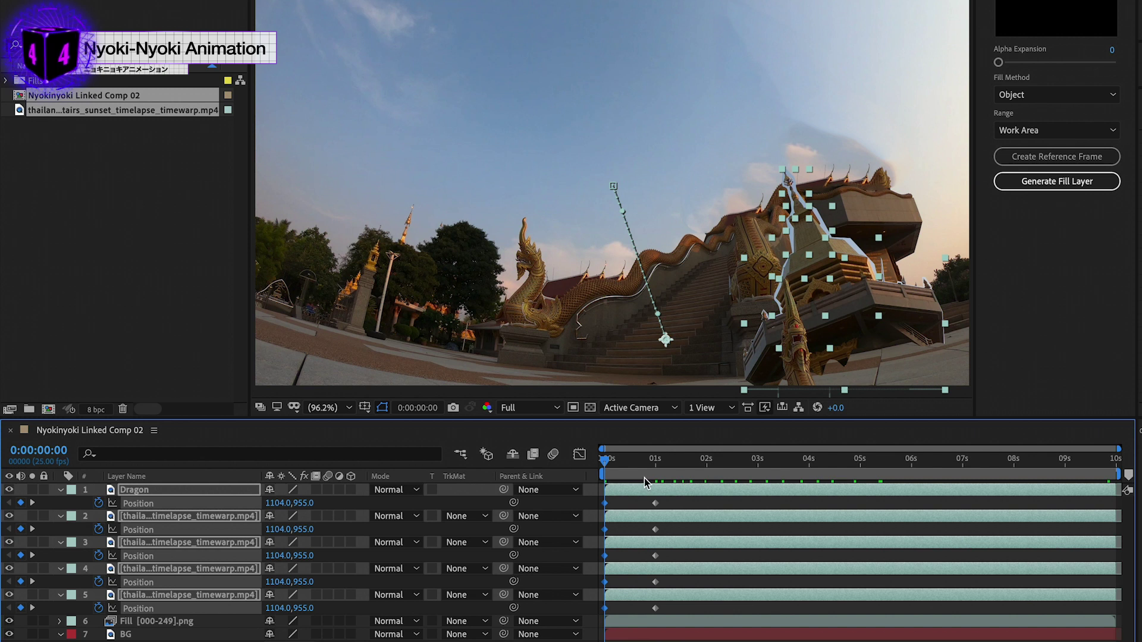
{"action": "key", "text": "space"}
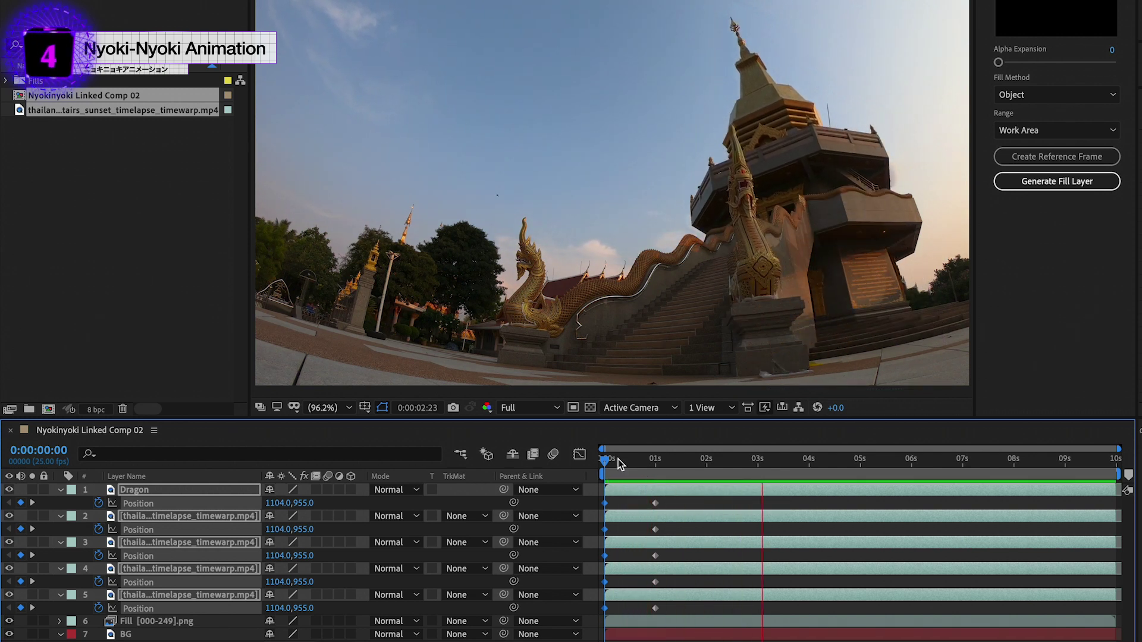
{"action": "key", "text": "space"}
{"action": "left_click_drag", "start_coordinate": [604, 459], "coordinate": [669, 479]}
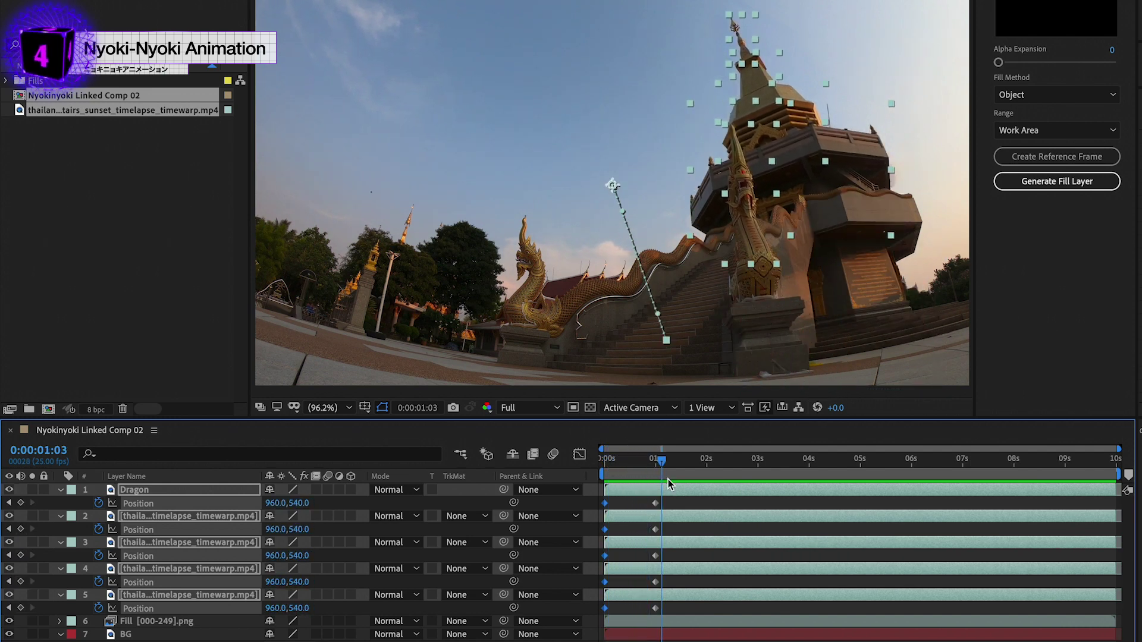
{"action": "key", "text": "Home"}
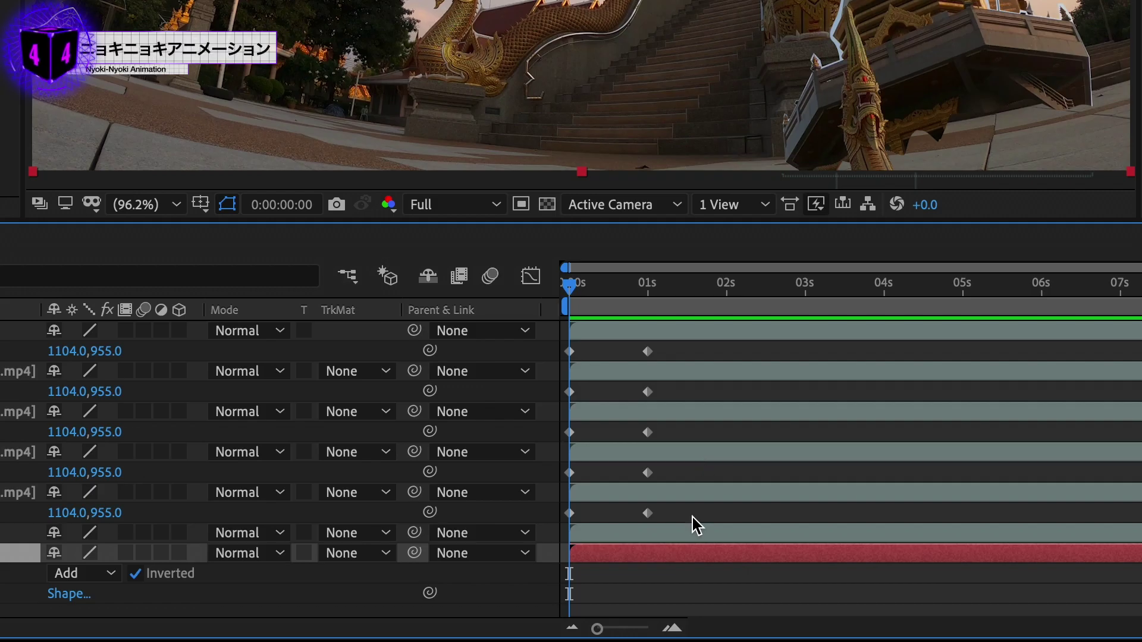
Step: Easy Ease all five layers' Position keyframes and show their speed graph over two seconds
{"action": "left_click_drag", "start_coordinate": [692, 516], "coordinate": [542, 347]}
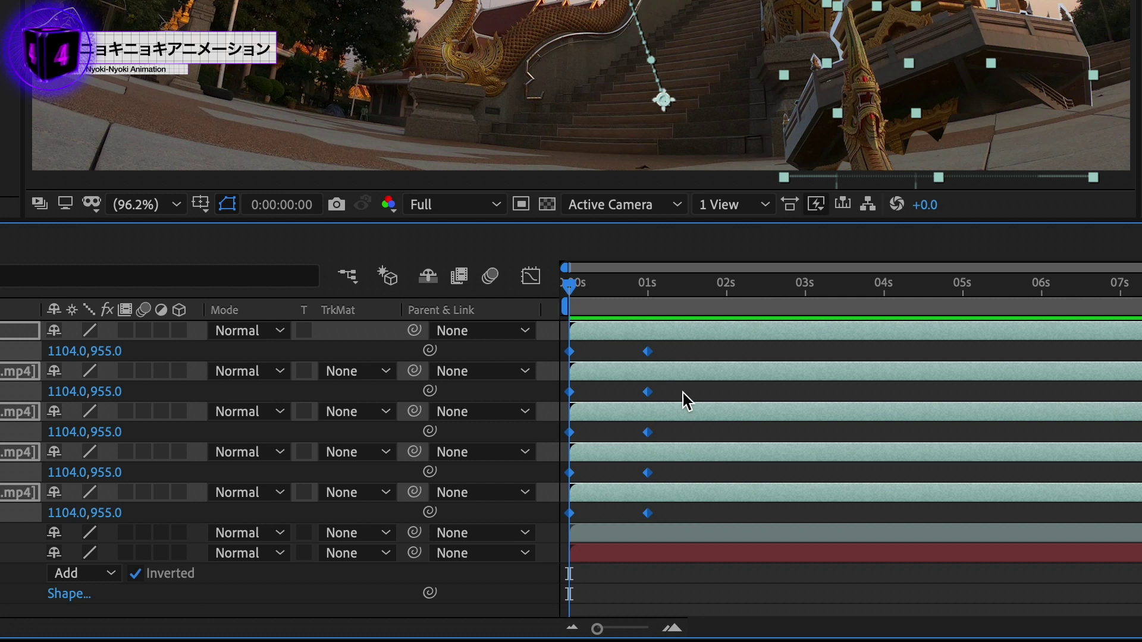
{"action": "key", "text": "F9"}
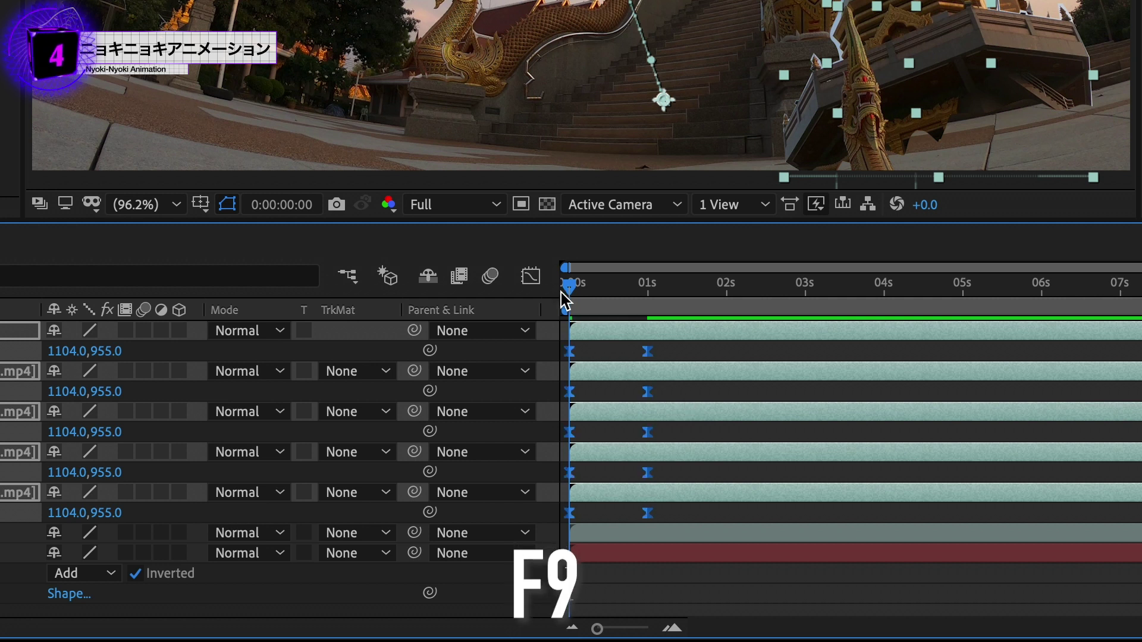
{"action": "left_click", "coordinate": [535, 277]}
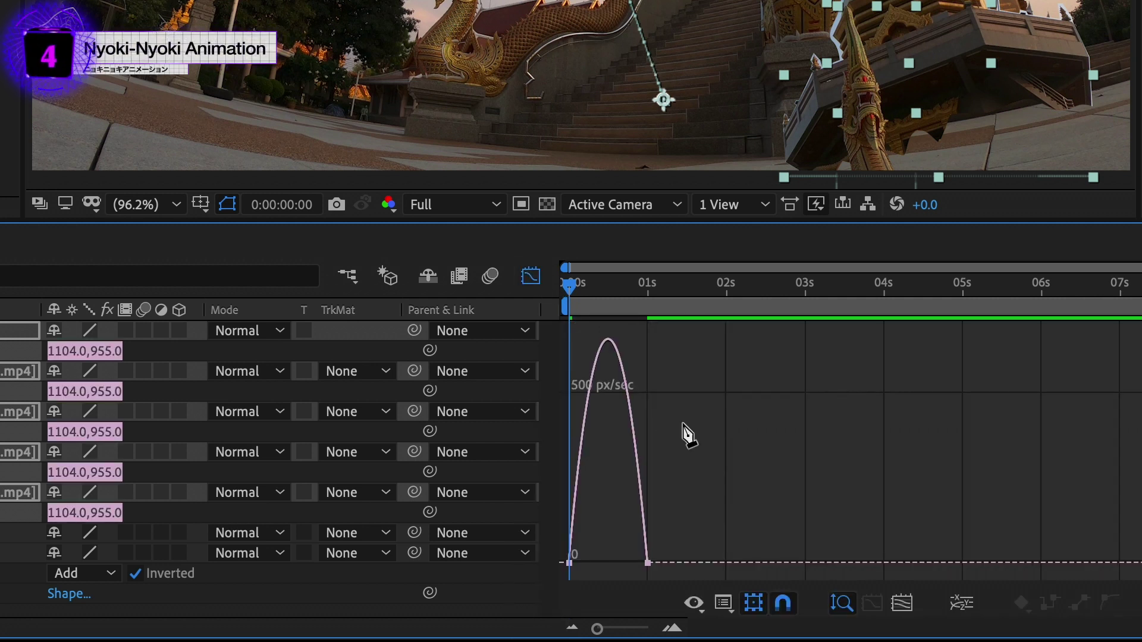
{"action": "left_click_drag", "start_coordinate": [695, 436], "coordinate": [624, 584]}
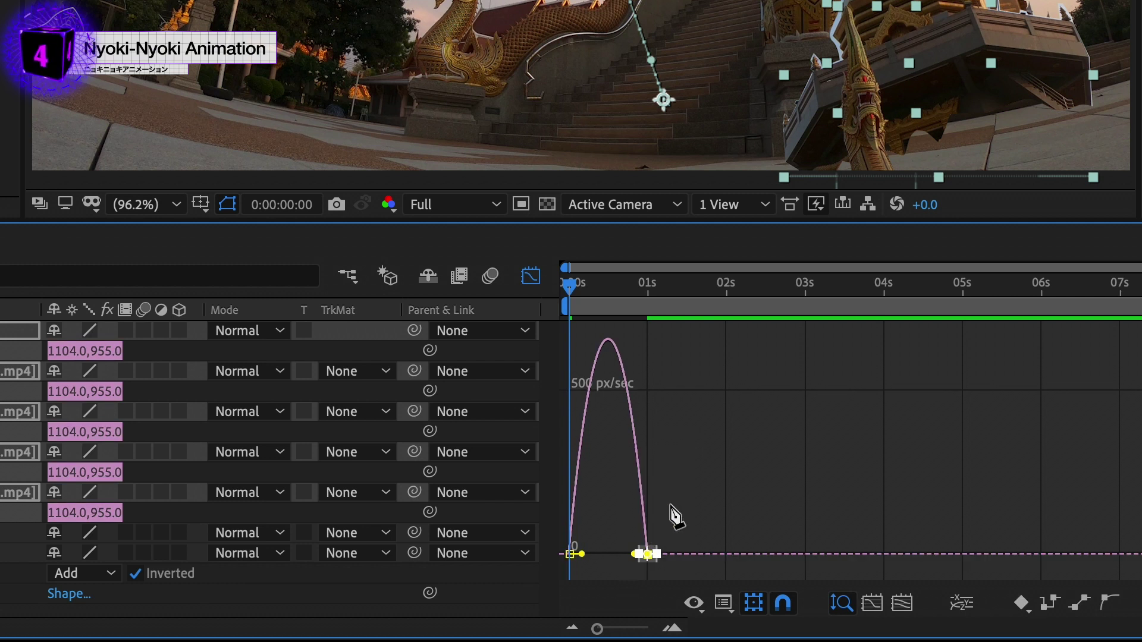
{"action": "key", "text": "equal"}
{"action": "key", "text": "equal"}
Step: Stretch the Bezier influence handles to about 80% for a sharp burst, then preview
{"action": "left_click_drag", "start_coordinate": [795, 554], "coordinate": [739, 559]}
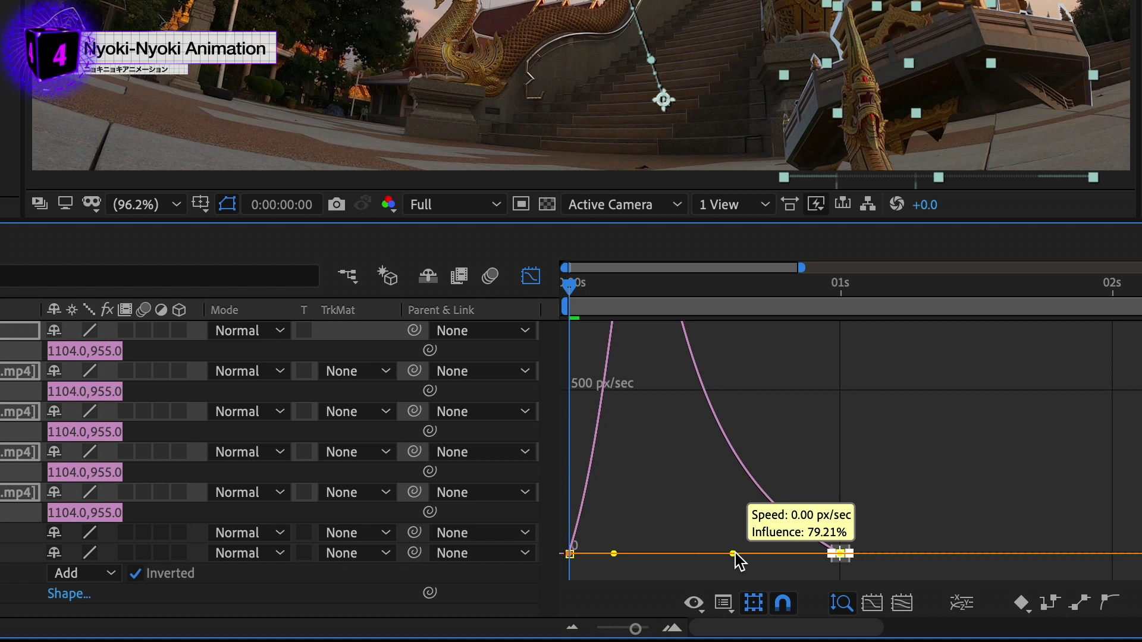
{"action": "left_click_drag", "start_coordinate": [679, 442], "coordinate": [481, 630]}
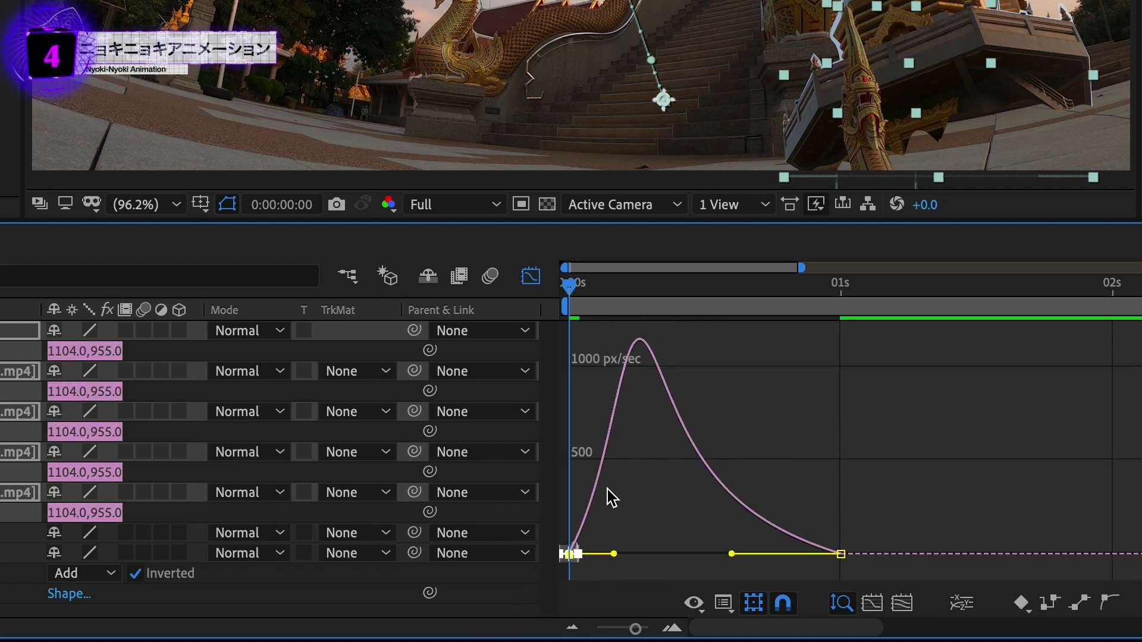
{"action": "left_click_drag", "start_coordinate": [614, 554], "coordinate": [688, 555]}
{"action": "key", "text": "space"}
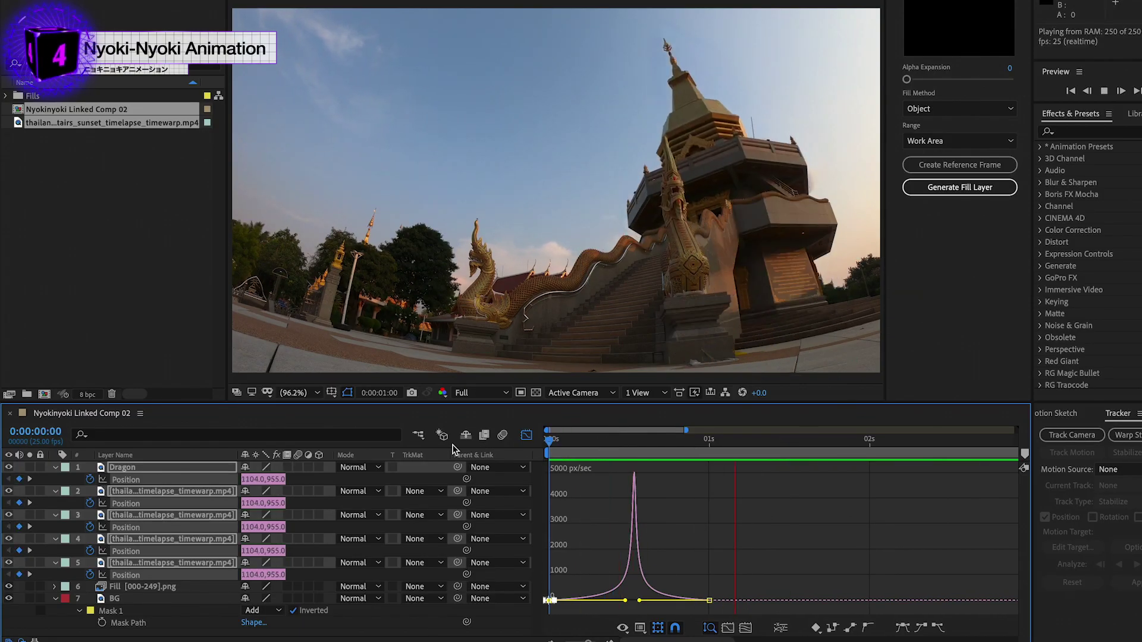
{"action": "key", "text": "space"}
{"action": "left_click", "coordinate": [526, 436]}
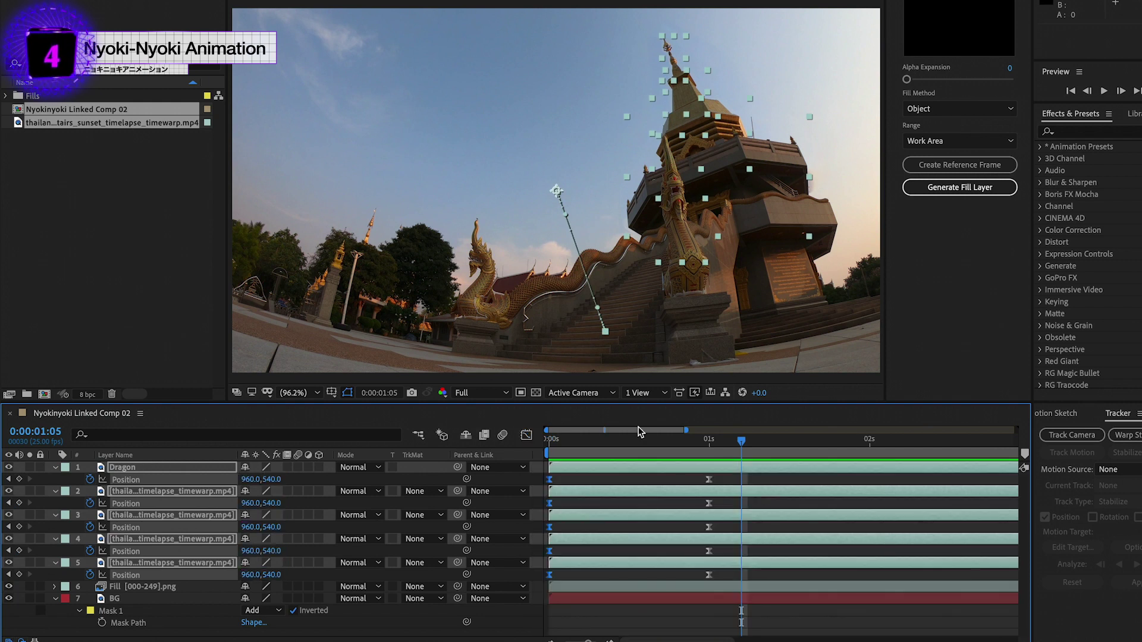
{"action": "key", "text": "Home"}
{"action": "key", "text": "space"}
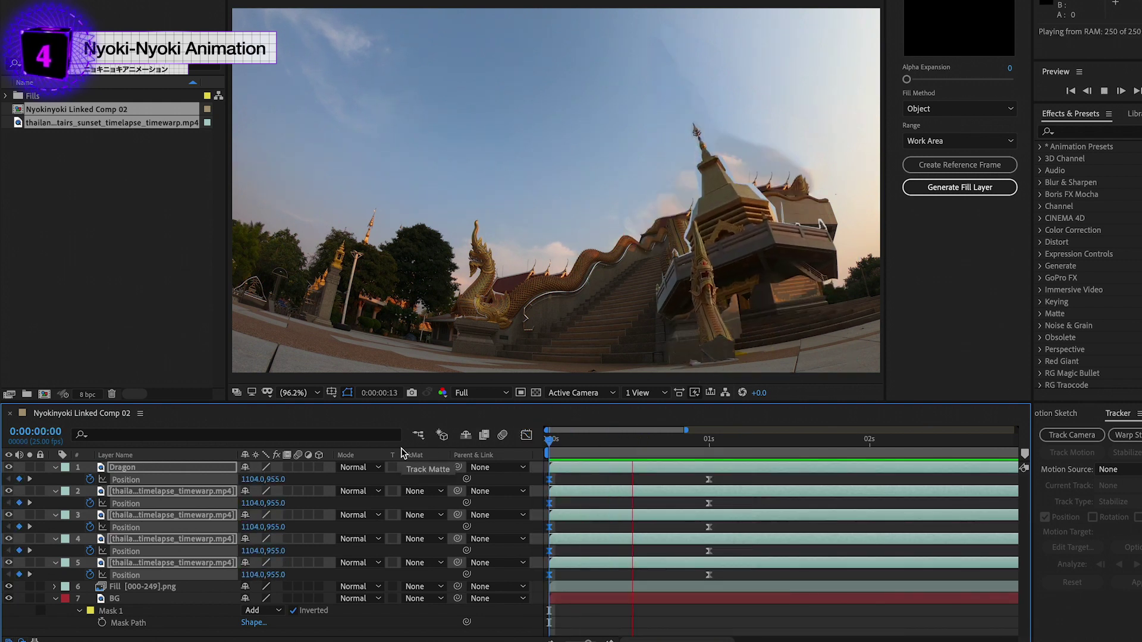
{"action": "key", "text": "space"}
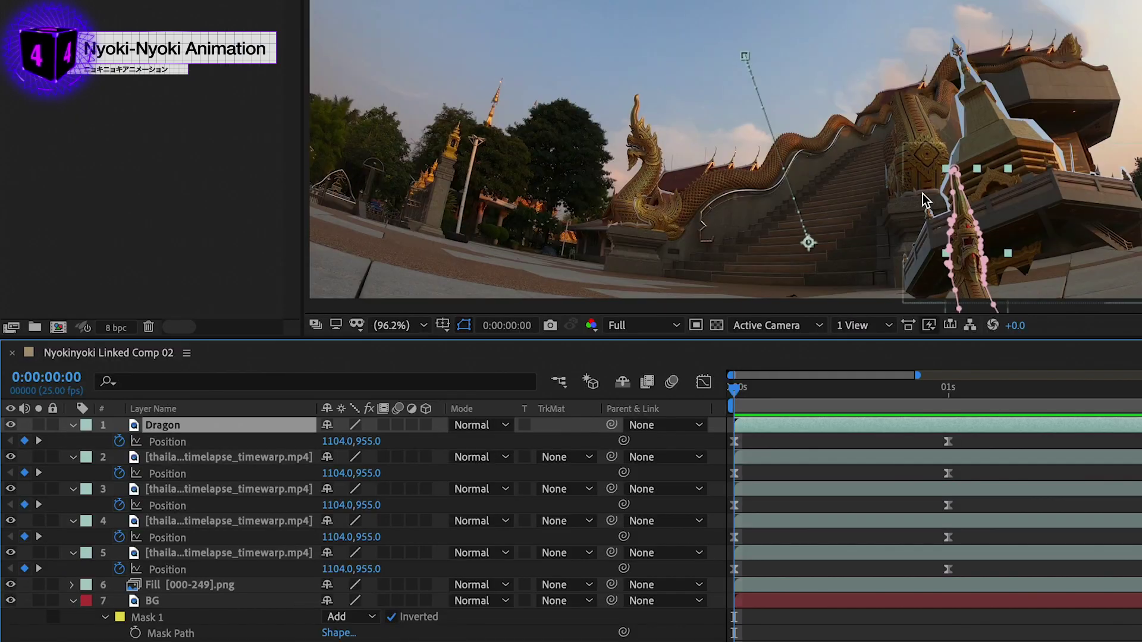
Step: Offset layers 2–5 so their bars start at frames 4, 8, 12 and 16
{"action": "left_click", "coordinate": [784, 455]}
{"action": "key", "text": "Page_Down"}
{"action": "key", "text": "Page_Down"}
{"action": "key", "text": "Page_Down"}
{"action": "key", "text": "Page_Down"}
{"action": "left_click_drag", "start_coordinate": [784, 455], "coordinate": [970, 522]}
{"action": "key", "text": "Page_Down"}
{"action": "key", "text": "Page_Down"}
{"action": "key", "text": "Page_Down"}
{"action": "key", "text": "Page_Down"}
{"action": "key", "text": "Page_Down"}
{"action": "key", "text": "Page_Down"}
{"action": "key", "text": "Page_Down"}
{"action": "key", "text": "Page_Down"}
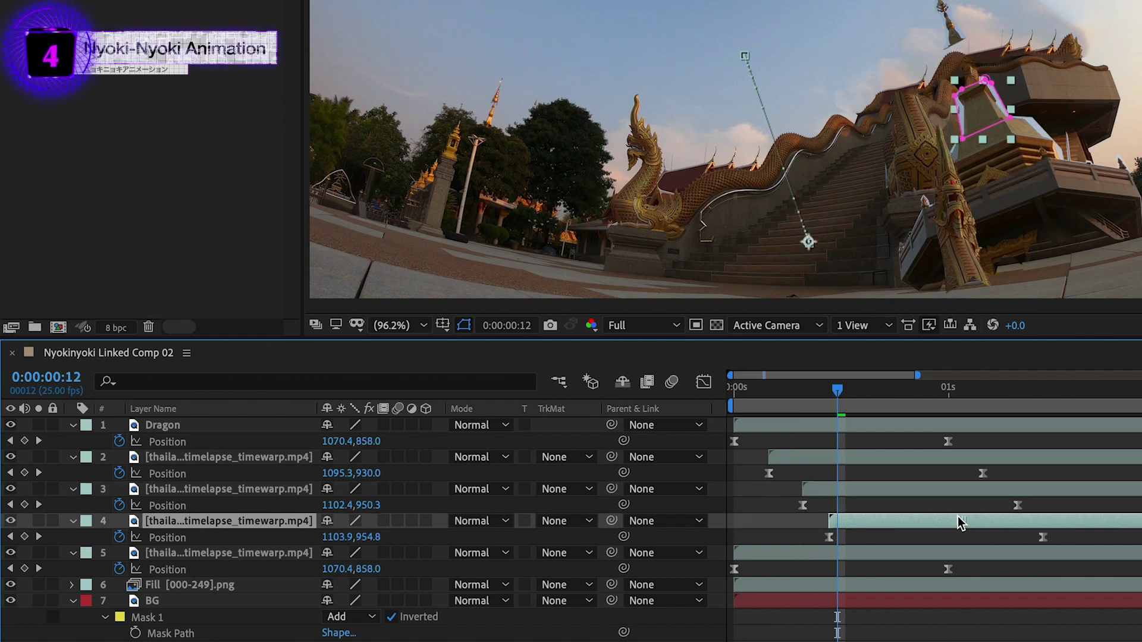
{"action": "key", "text": "Page_Down"}
{"action": "key", "text": "Page_Down"}
{"action": "key", "text": "Page_Down"}
{"action": "key", "text": "Page_Down"}
{"action": "left_click_drag", "start_coordinate": [849, 553], "coordinate": [987, 553]}
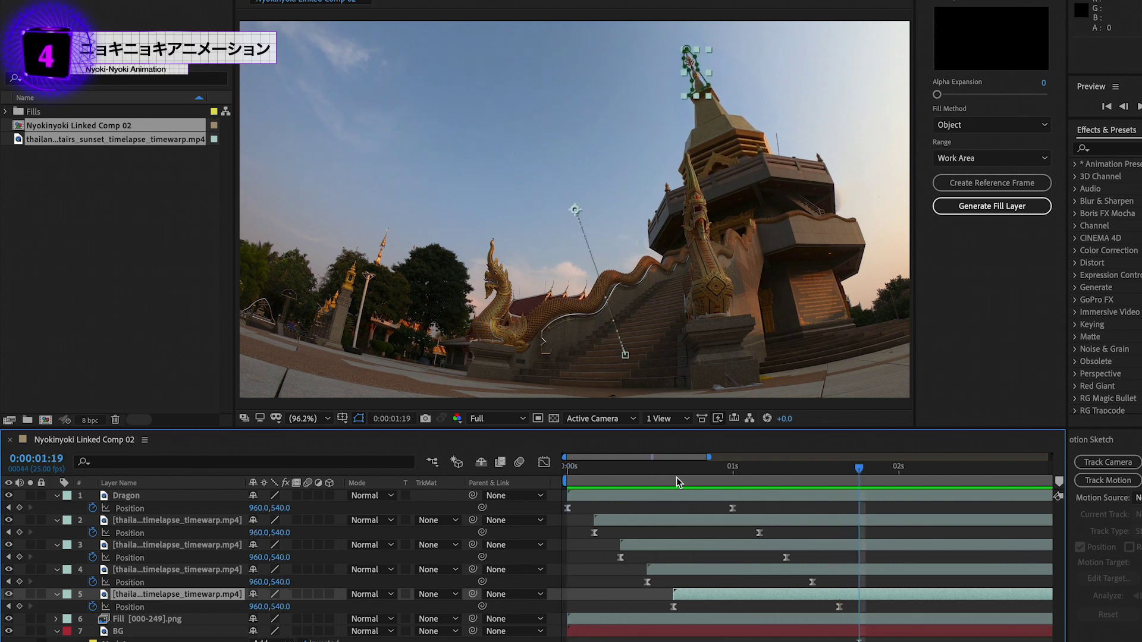
Step: Duplicate the BG layer with its inverted mask, creating BG 2
{"action": "key", "text": "space"}
{"action": "key", "text": "space"}
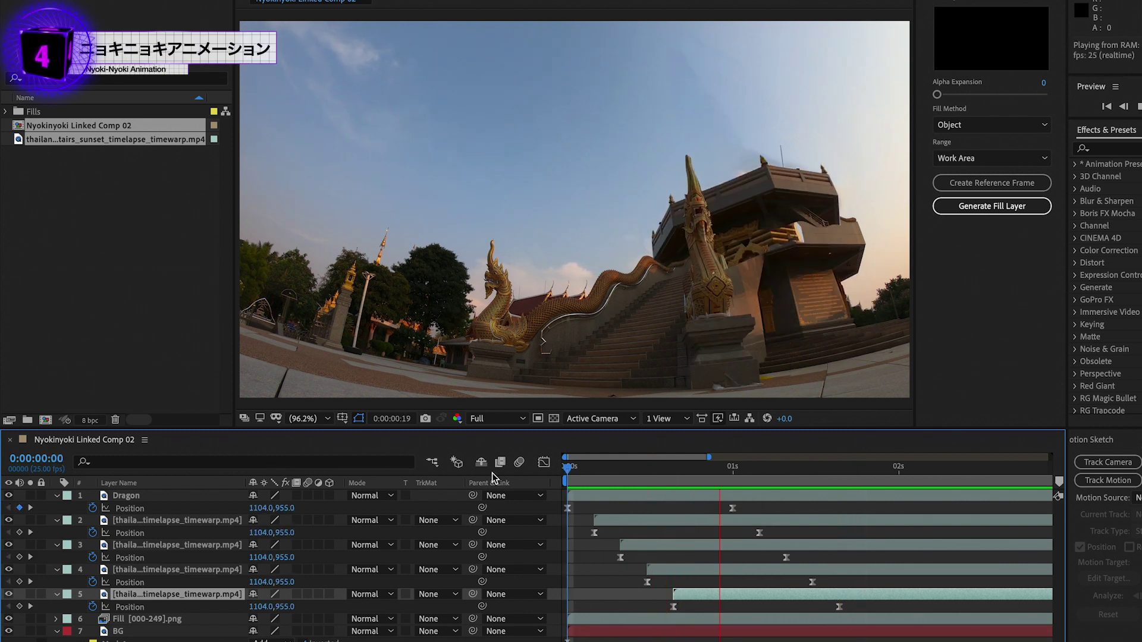
{"action": "key", "text": "space"}
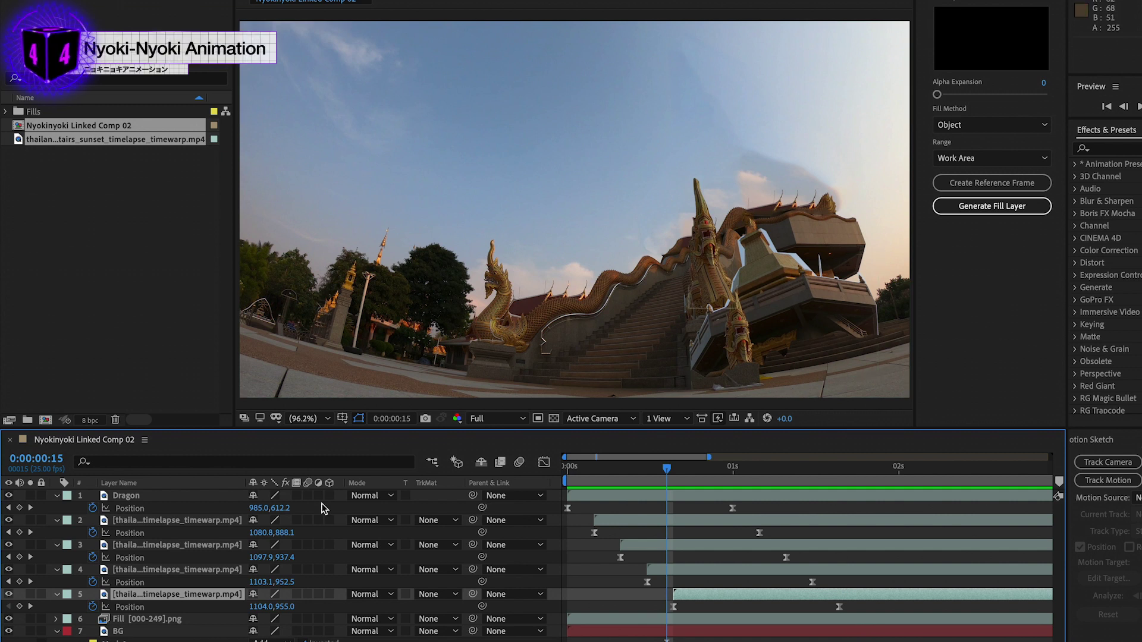
{"action": "key", "text": "u"}
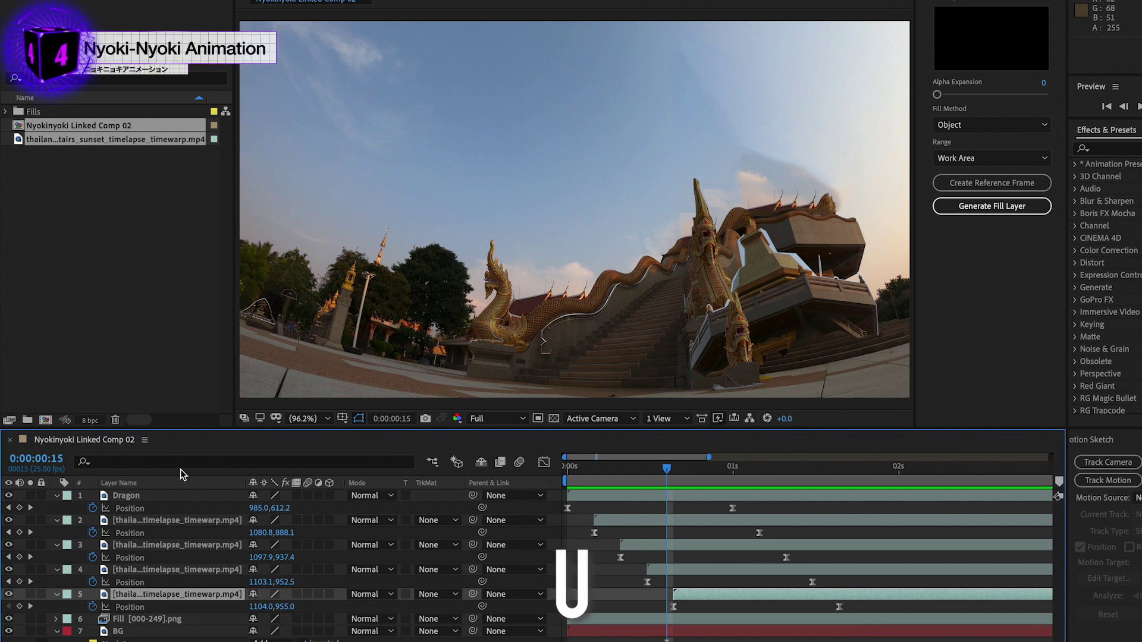
{"action": "key", "text": "m"}
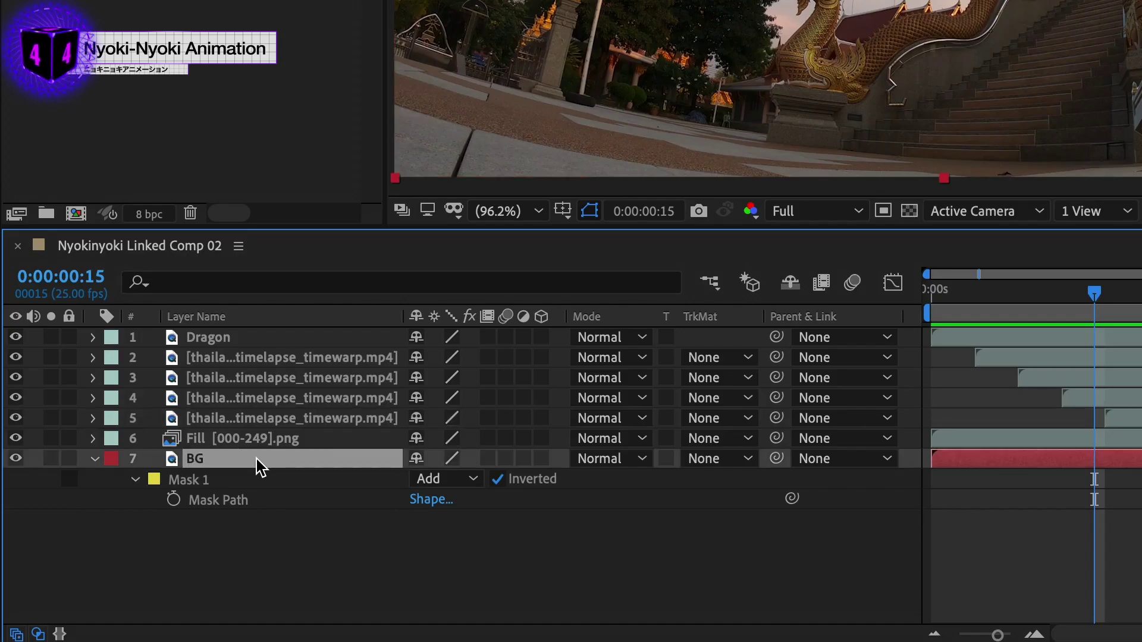
{"action": "key", "text": "ctrl+d"}
Step: Move BG 2 above the Fill layer and delete its copied inverted mask
{"action": "left_click_drag", "start_coordinate": [244, 456], "coordinate": [230, 433]}
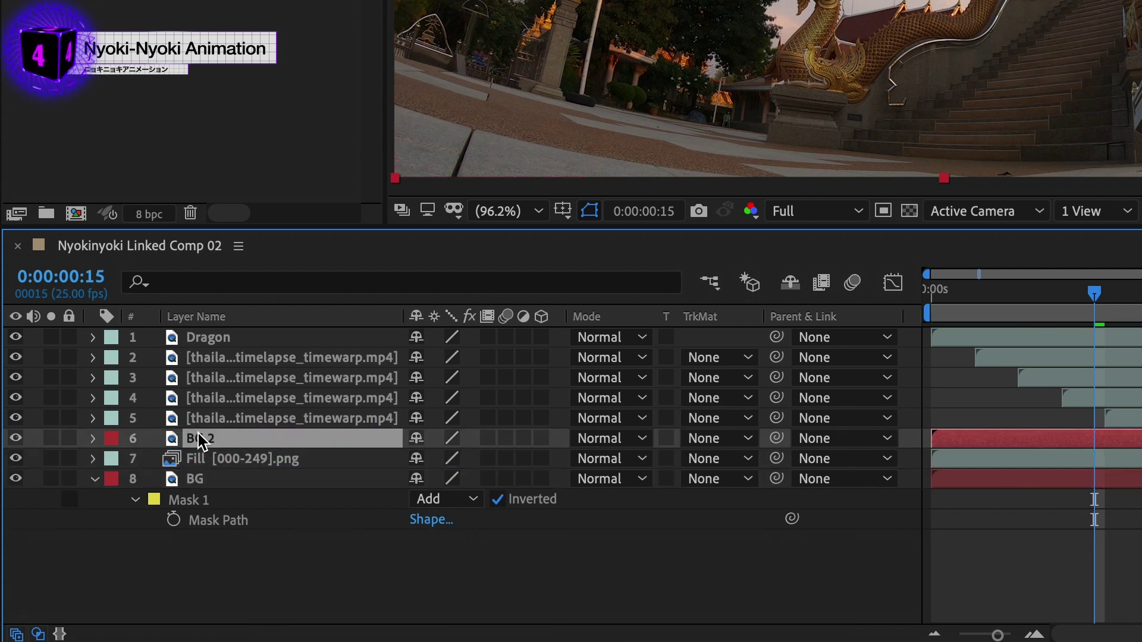
{"action": "key", "text": "m"}
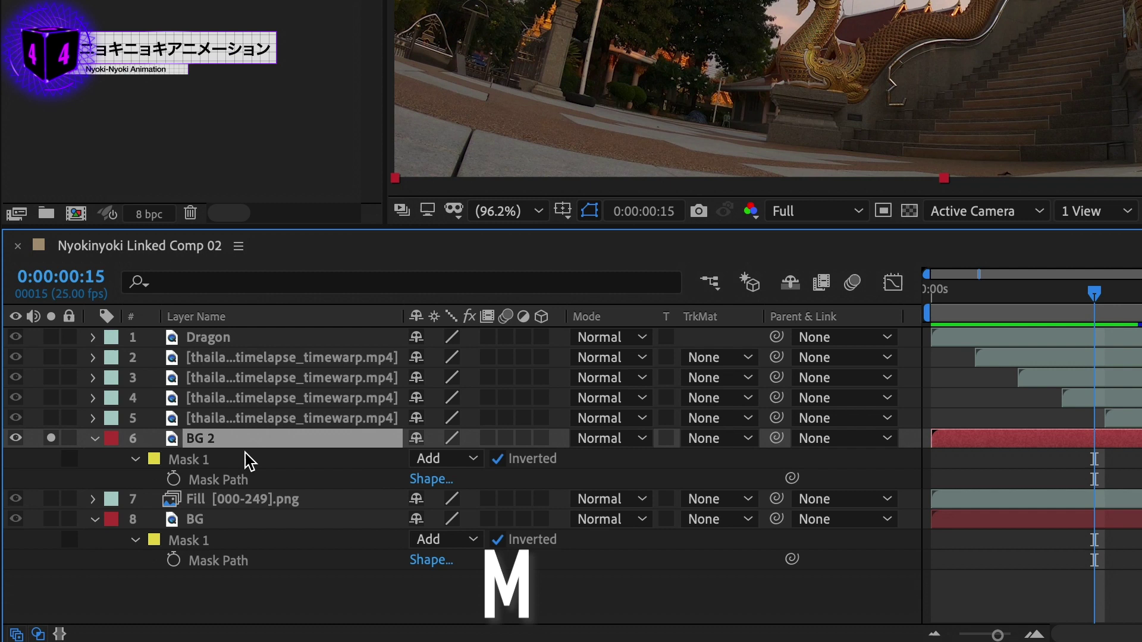
{"action": "left_click", "coordinate": [235, 480]}
{"action": "key", "text": "m"}
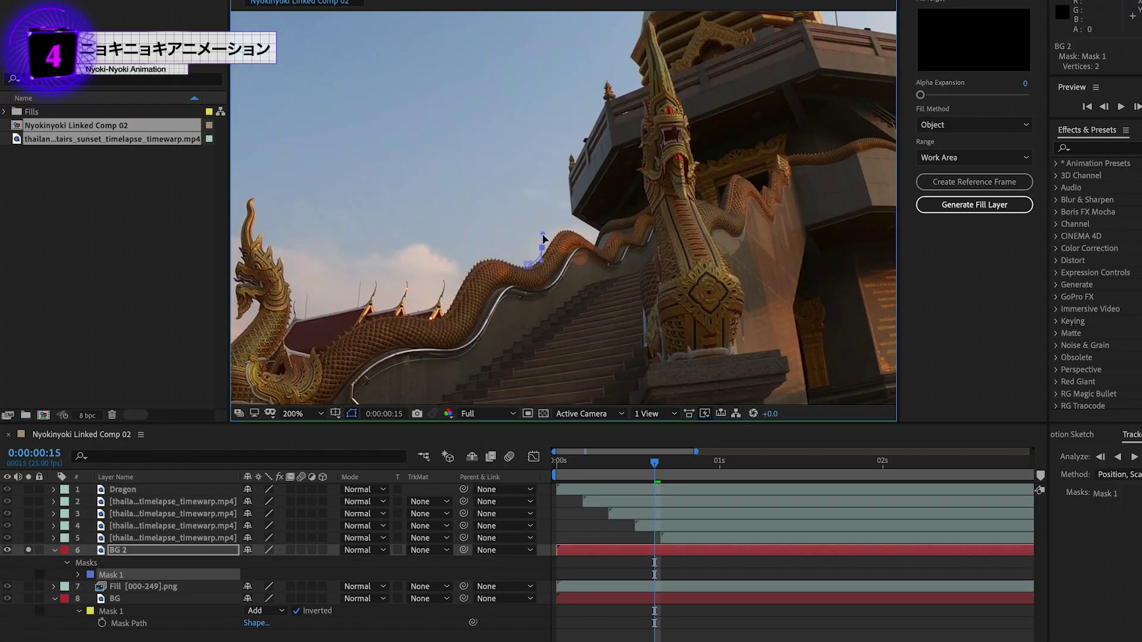
Step: Draw a pen mask on BG 2 around the foreground naga staircase and building
{"action": "left_click", "coordinate": [569, 262]}
{"action": "scroll", "coordinate": [543, 244], "scroll_direction": "up", "scroll_amount": 3}
{"action": "left_click", "coordinate": [475, 255]}
{"action": "scroll", "coordinate": [715, 220], "scroll_direction": "down", "scroll_amount": 10}
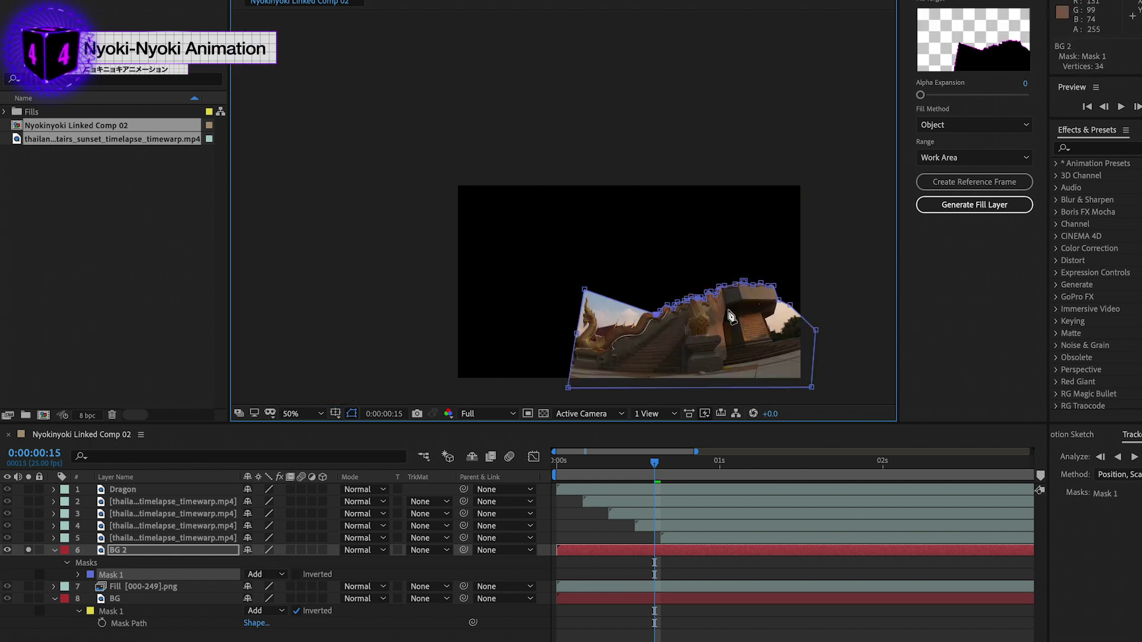
{"action": "left_click", "coordinate": [666, 623]}
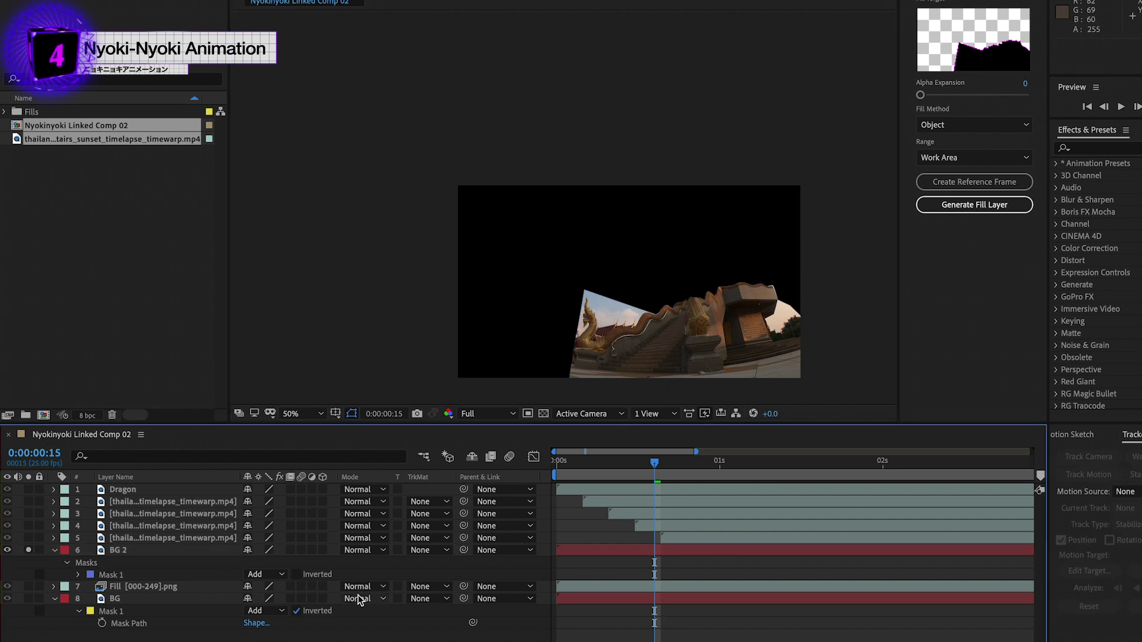
Step: Rename BG 2 to 'FG' and move it to the top of the stack
{"action": "left_click", "coordinate": [119, 551]}
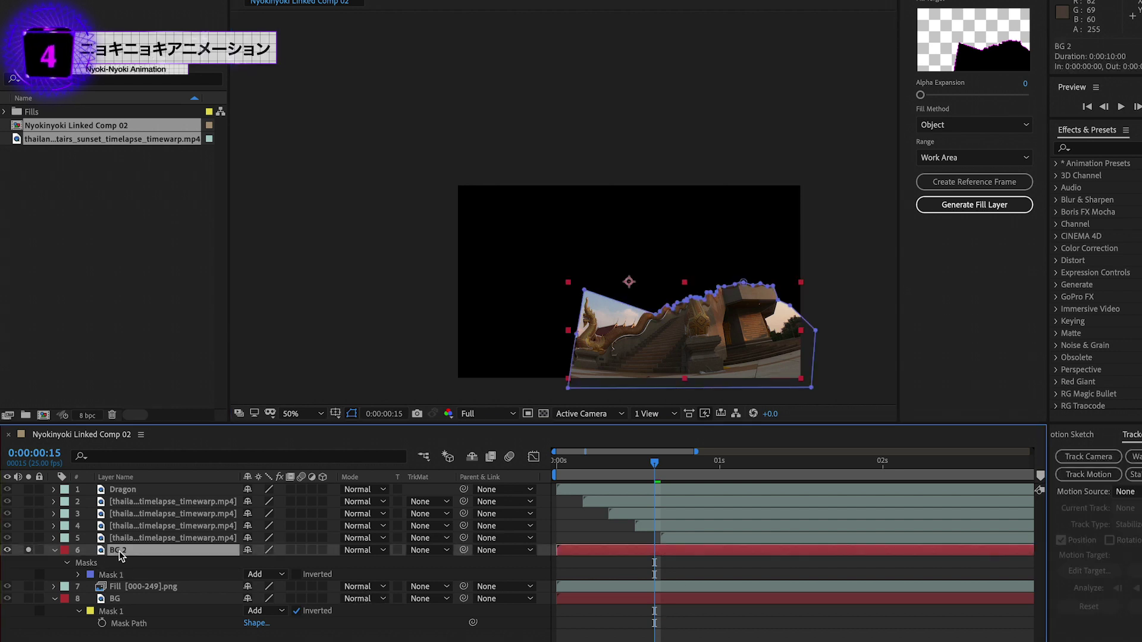
{"action": "key", "text": "Return"}
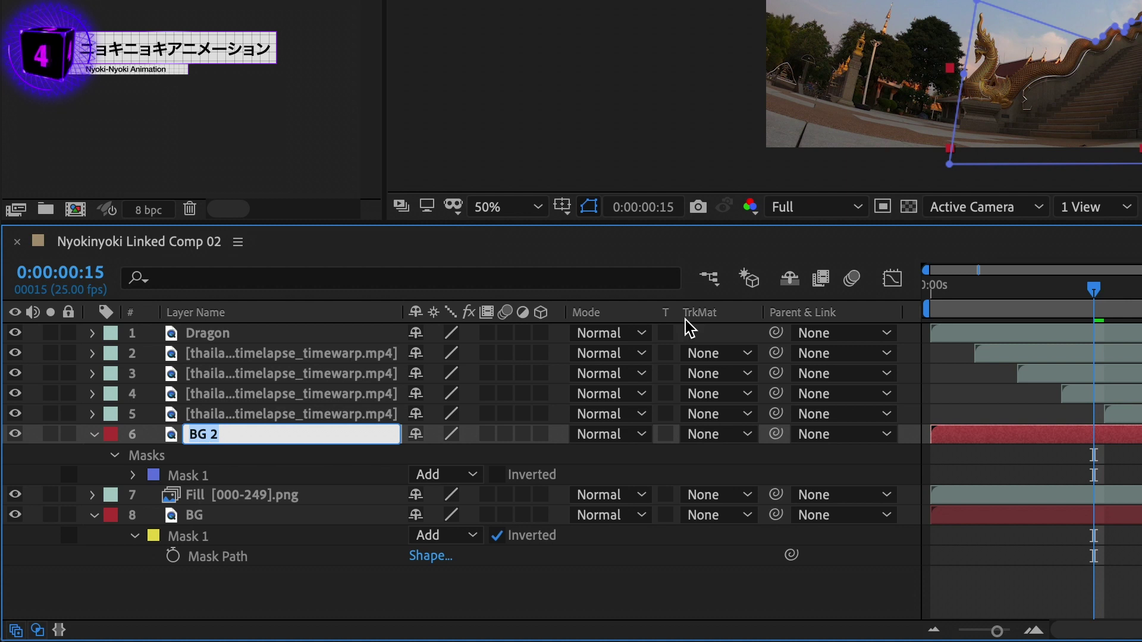
{"action": "type", "text": "FG"}
{"action": "key", "text": "Return"}
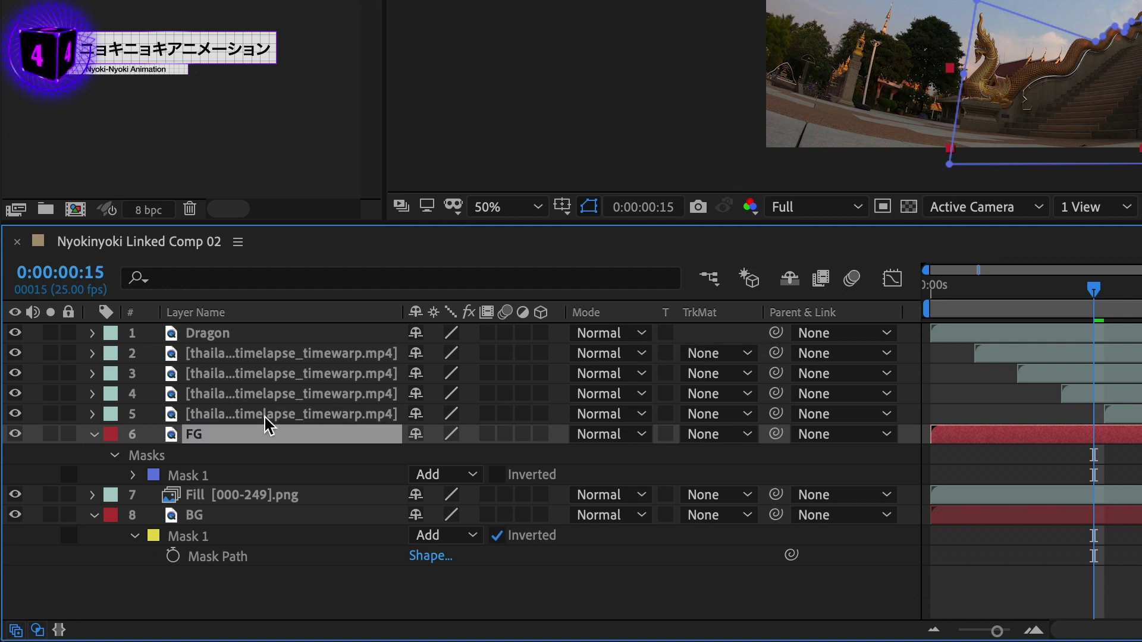
{"action": "left_click_drag", "start_coordinate": [254, 441], "coordinate": [254, 328]}
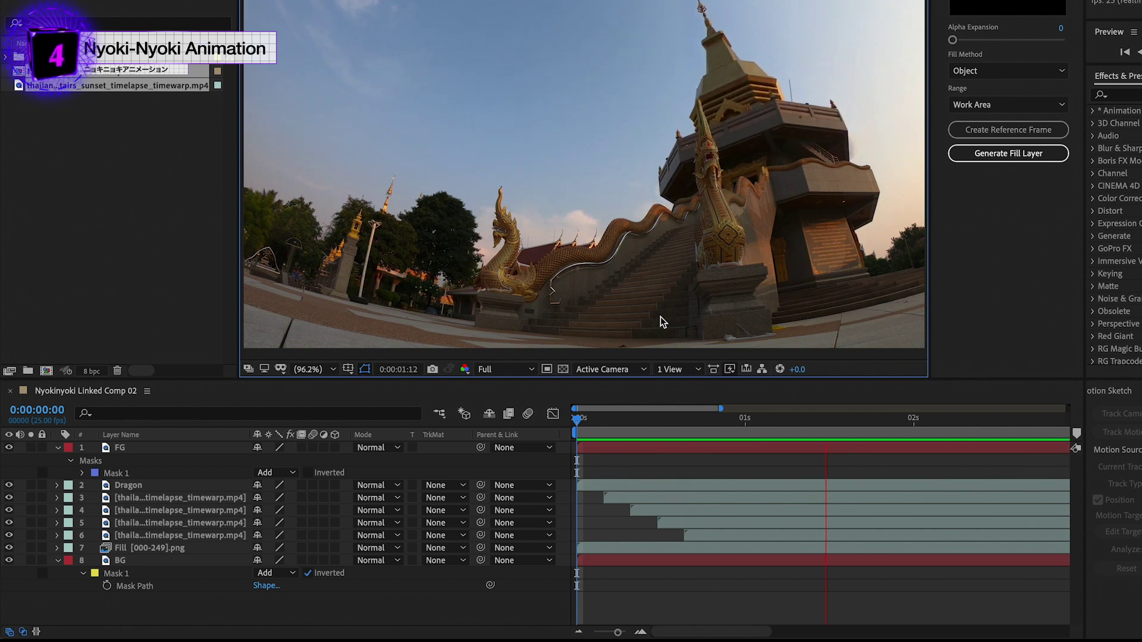
Step: Trim Dragon's and the timewarp layers' in-points at staggered times, from about half a second to 0:00:00:16
{"action": "left_click", "coordinate": [542, 436]}
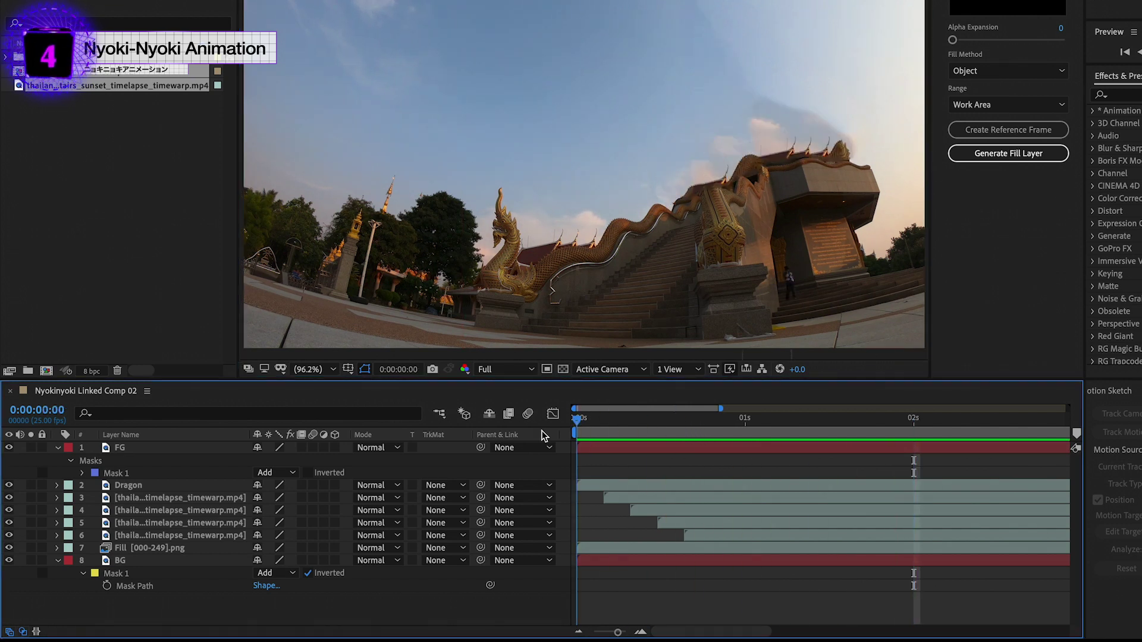
{"action": "left_click", "coordinate": [634, 466]}
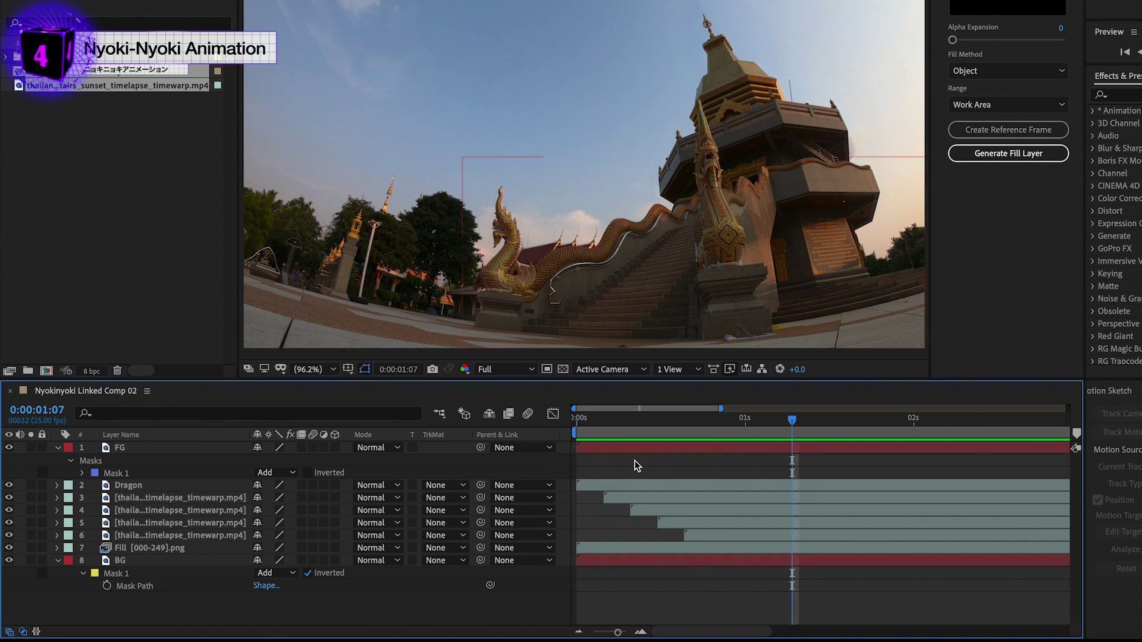
{"action": "mouse_move", "coordinate": [737, 426]}
{"action": "left_mouse_down"}
{"action": "mouse_move", "coordinate": [661, 431]}
{"action": "mouse_move", "coordinate": [685, 436]}
{"action": "left_mouse_up"}
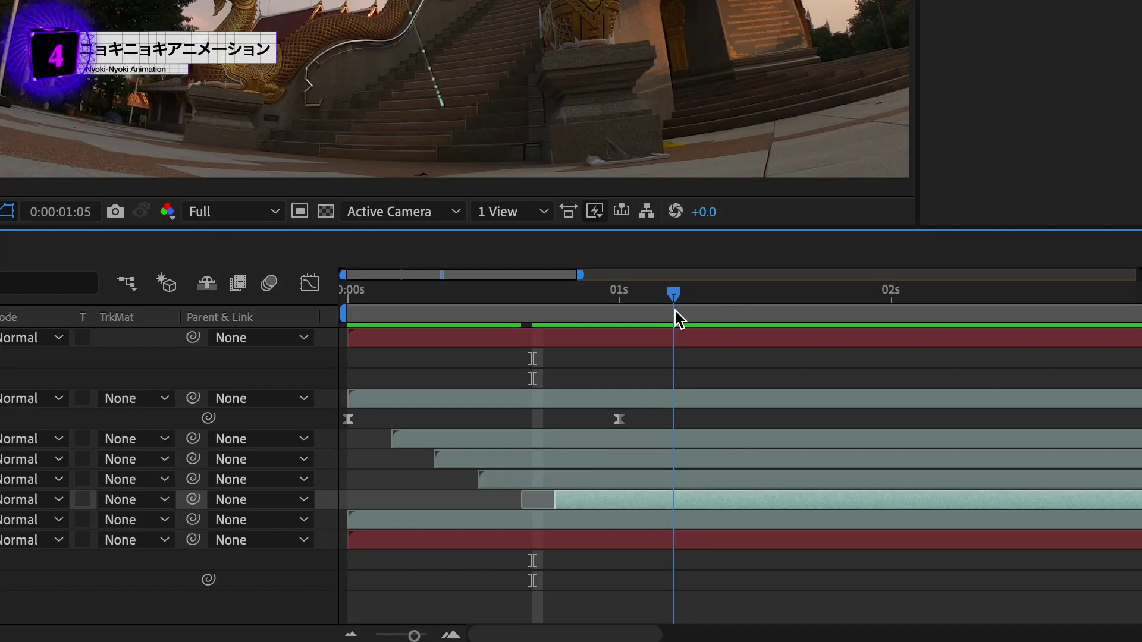
{"action": "key", "text": "alt+bracketleft"}
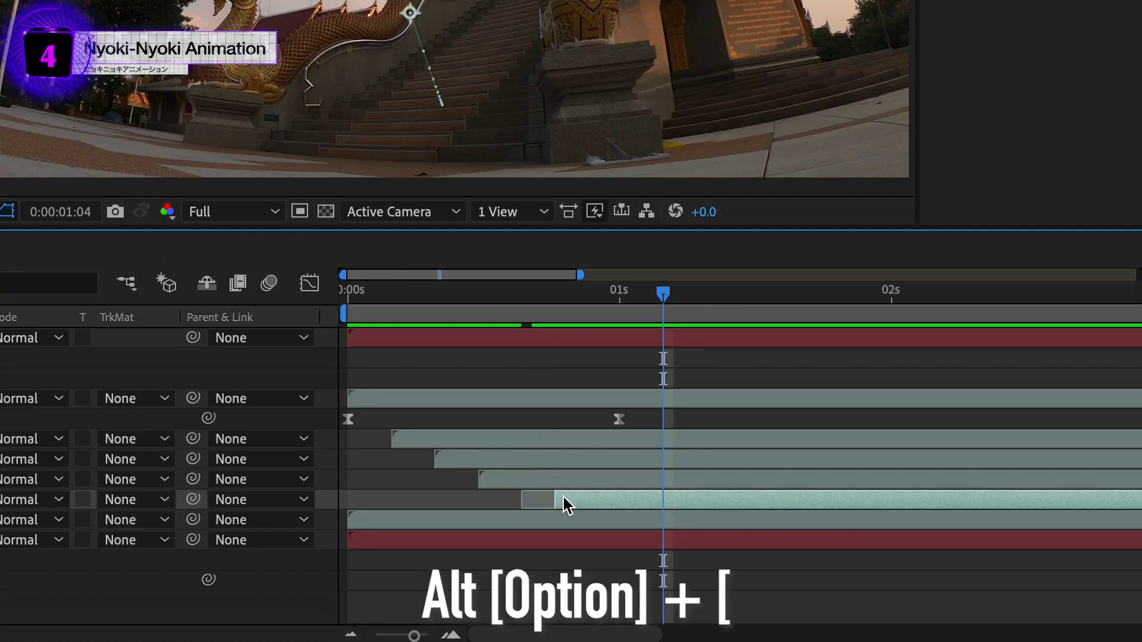
{"action": "key", "text": "alt+bracketleft"}
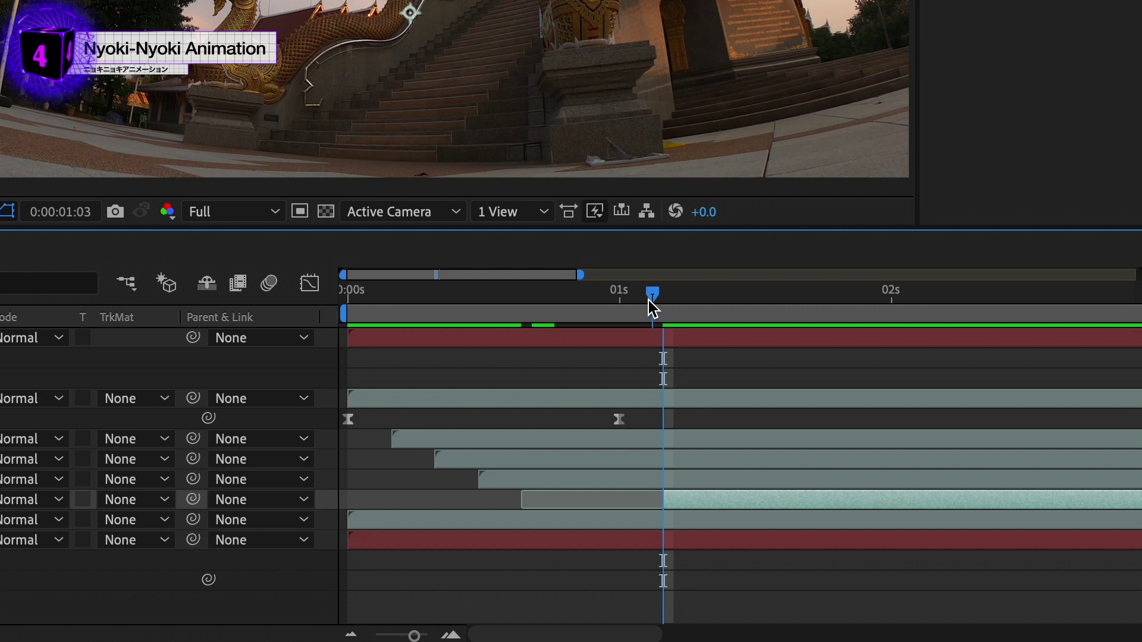
{"action": "left_click_drag", "start_coordinate": [652, 306], "coordinate": [619, 297]}
{"action": "left_click", "coordinate": [612, 479]}
{"action": "key", "text": "alt+bracketleft"}
{"action": "left_click", "coordinate": [571, 459]}
{"action": "key", "text": "alt+bracketleft"}
{"action": "left_click", "coordinate": [526, 438]}
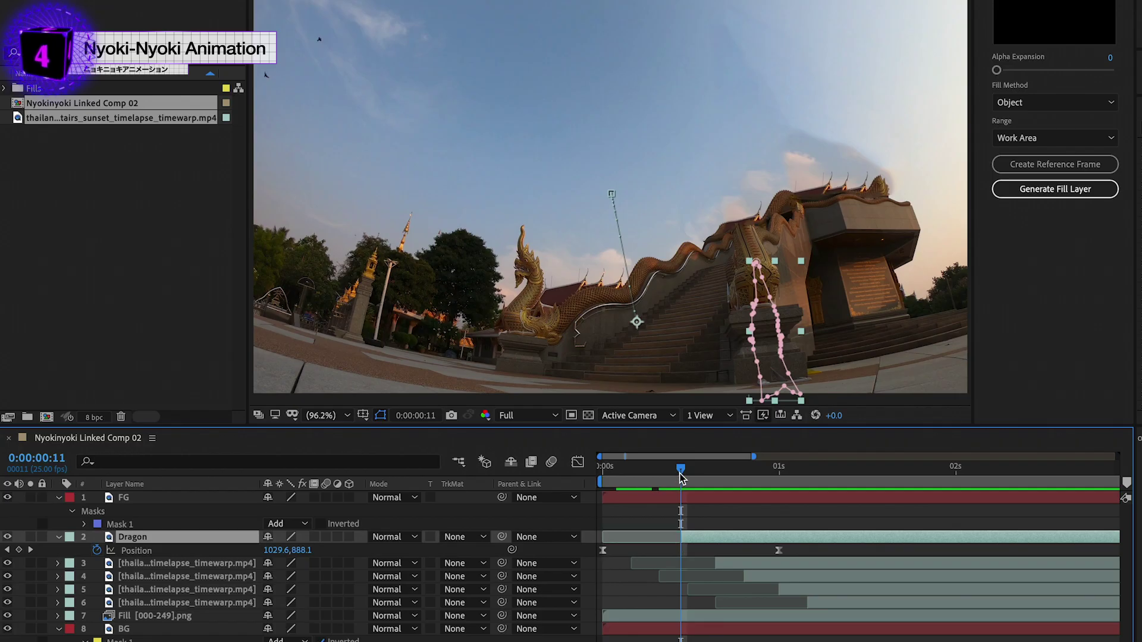
{"action": "left_click_drag", "start_coordinate": [681, 470], "coordinate": [580, 467]}
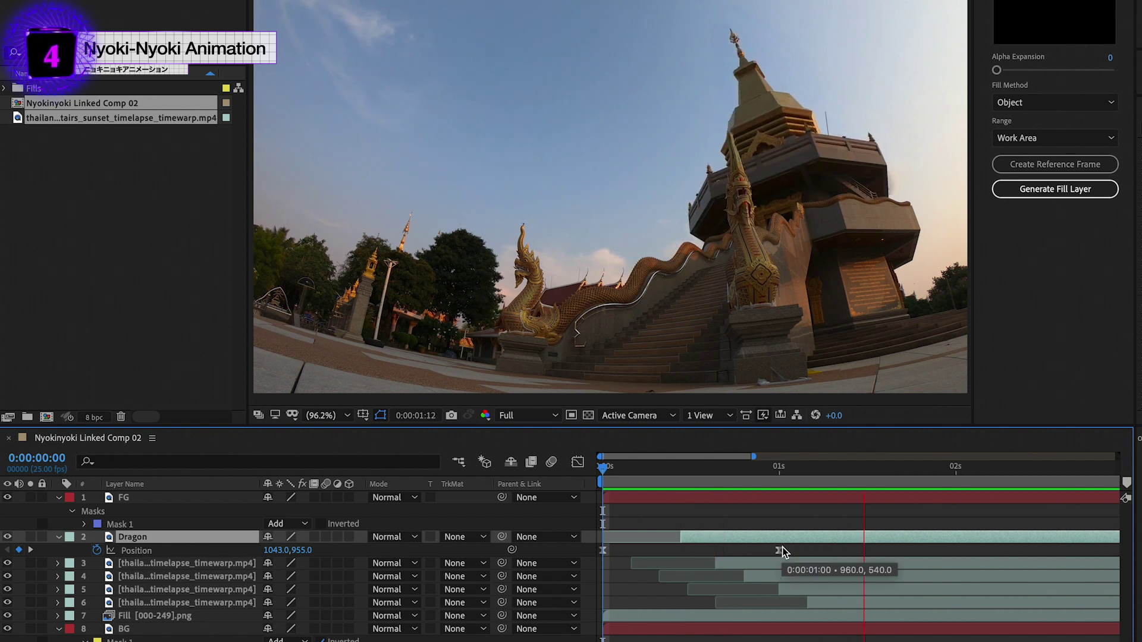
Step: Switch on motion blur for Dragon and the four timewarp layers and preview
{"action": "key", "text": "space"}
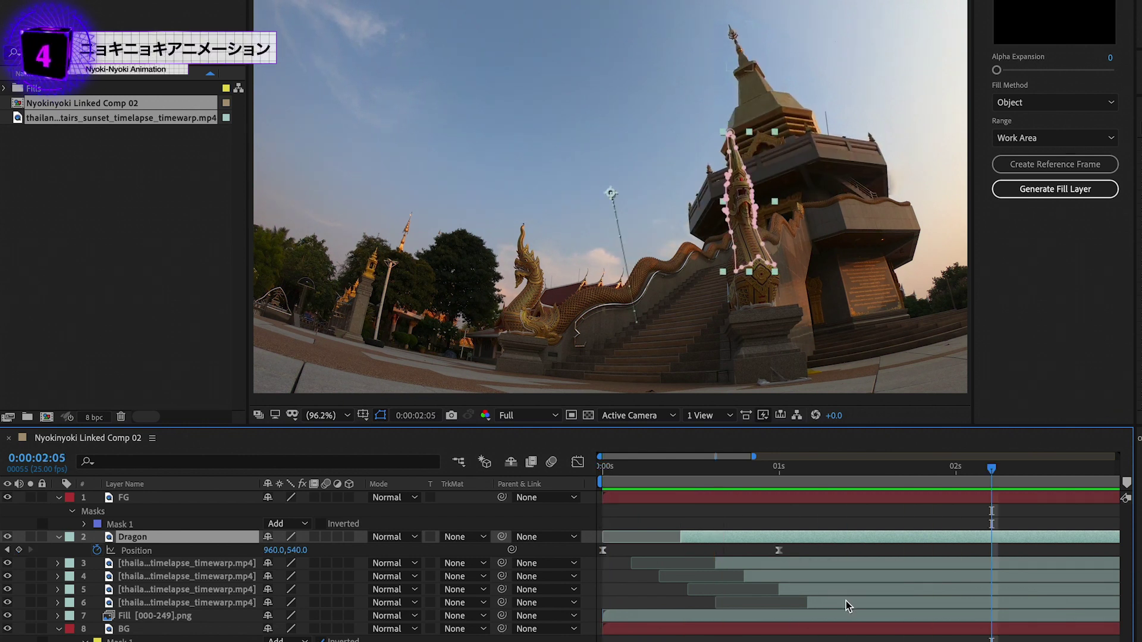
{"action": "left_click", "coordinate": [845, 601], "text": "shift"}
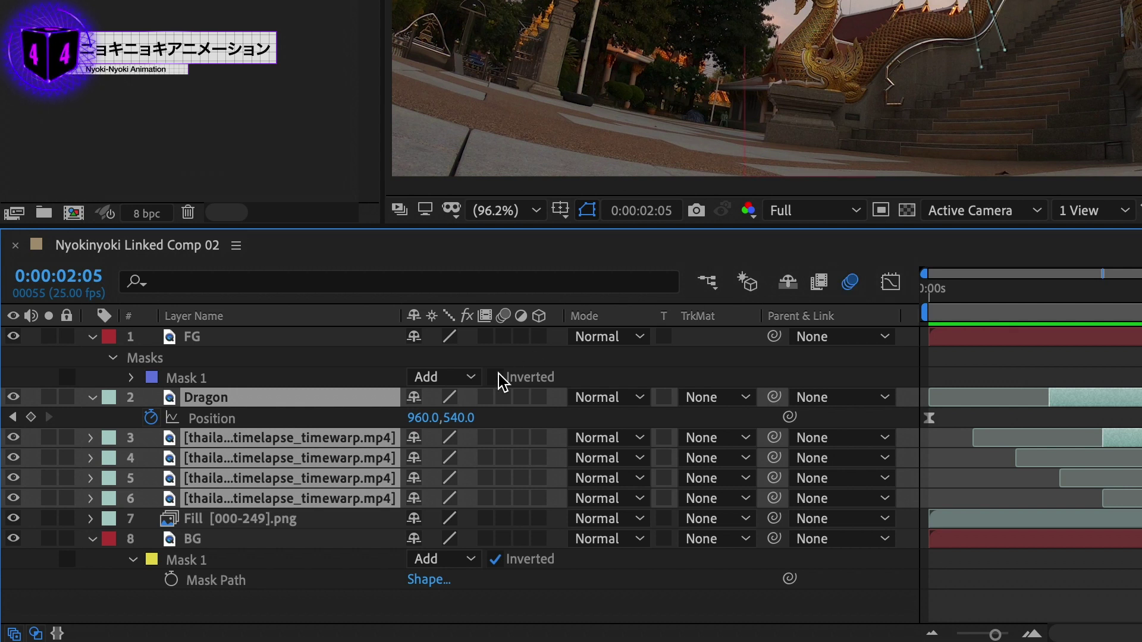
{"action": "left_click", "coordinate": [503, 397]}
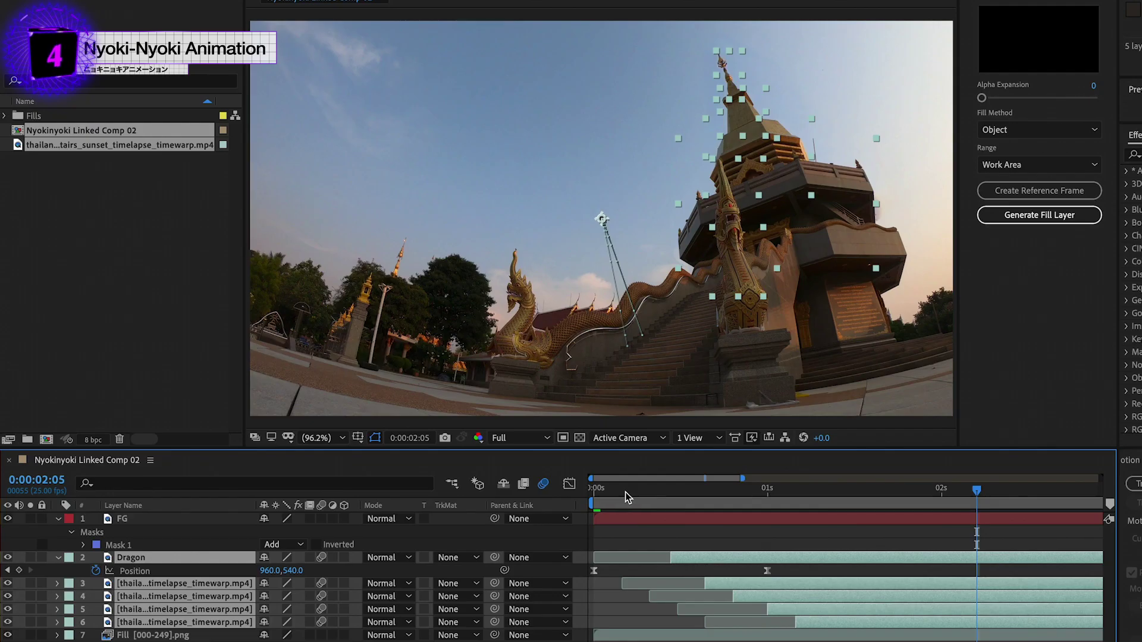
{"action": "left_click", "coordinate": [625, 491]}
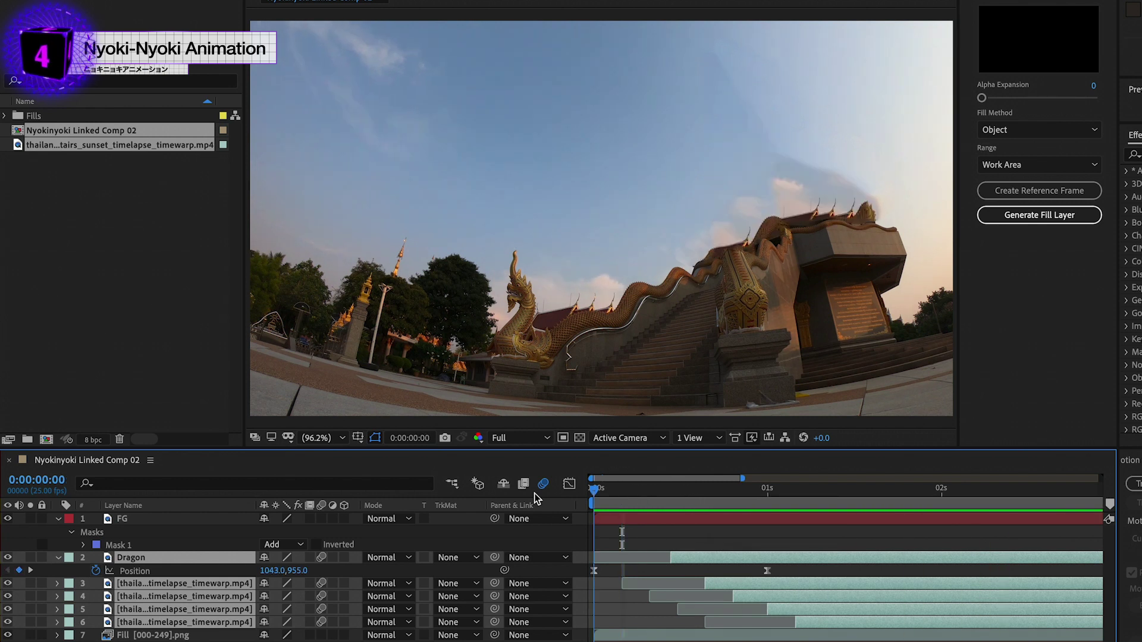
{"action": "left_click", "coordinate": [837, 500]}
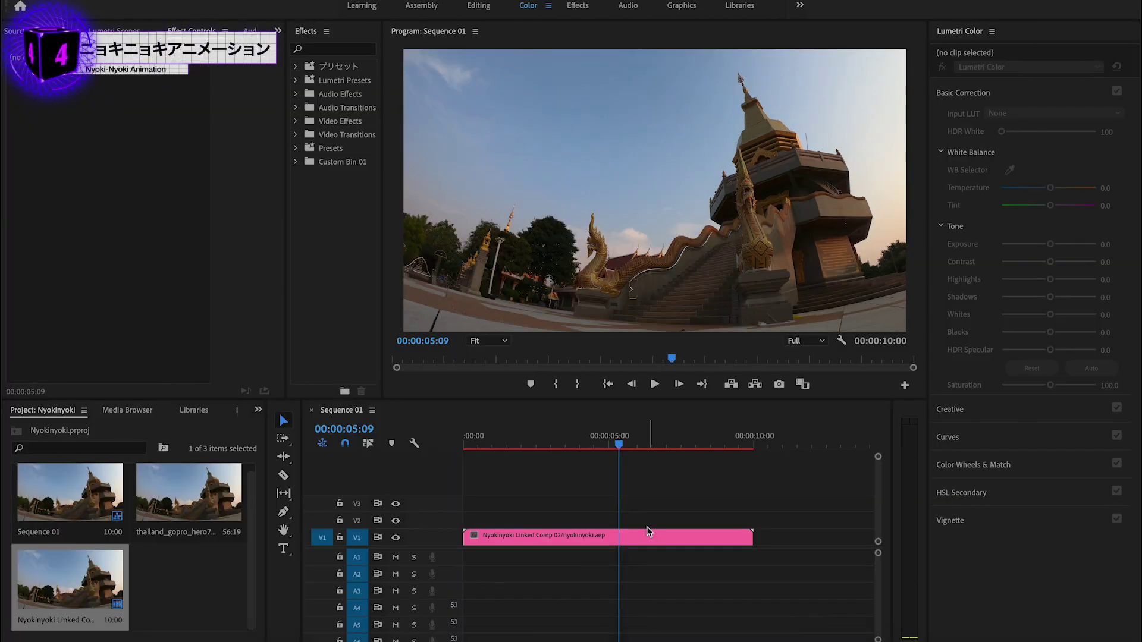
Step: Render the sequence, split the comp clip at 00:00:01:22 and delete the tail
{"action": "left_click_drag", "start_coordinate": [601, 441], "coordinate": [426, 447]}
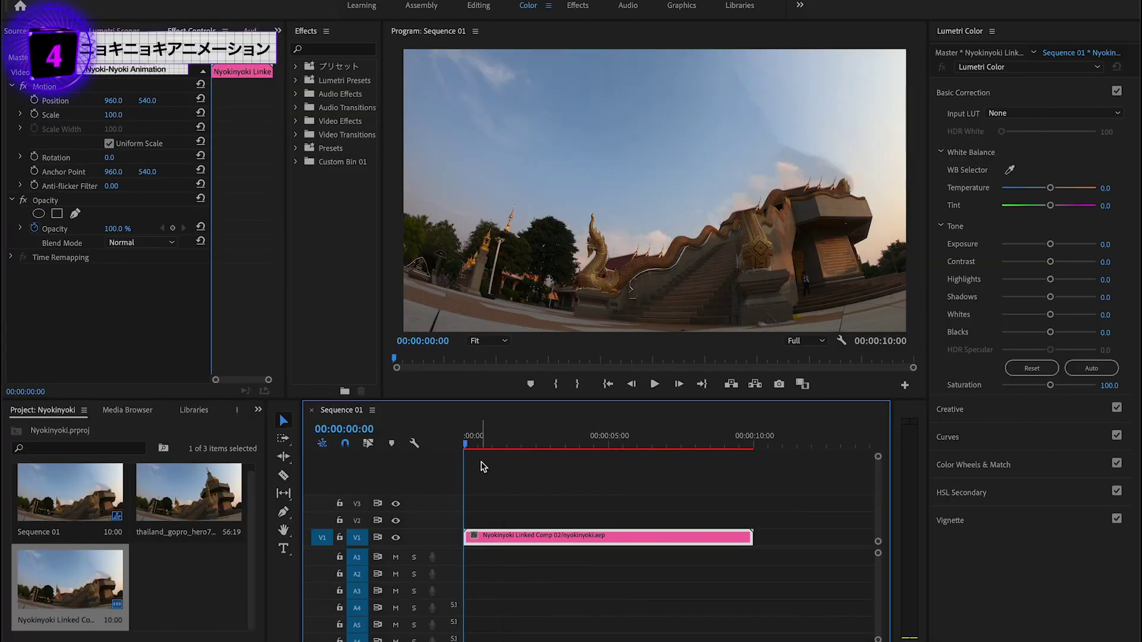
{"action": "key", "text": "Return"}
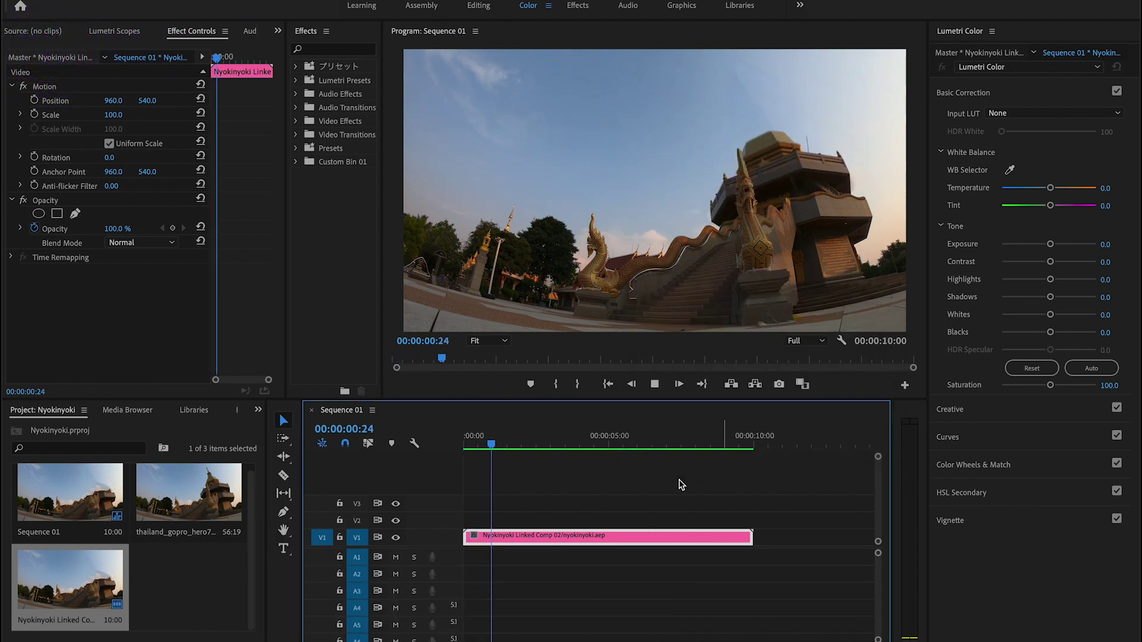
{"action": "key", "text": "space"}
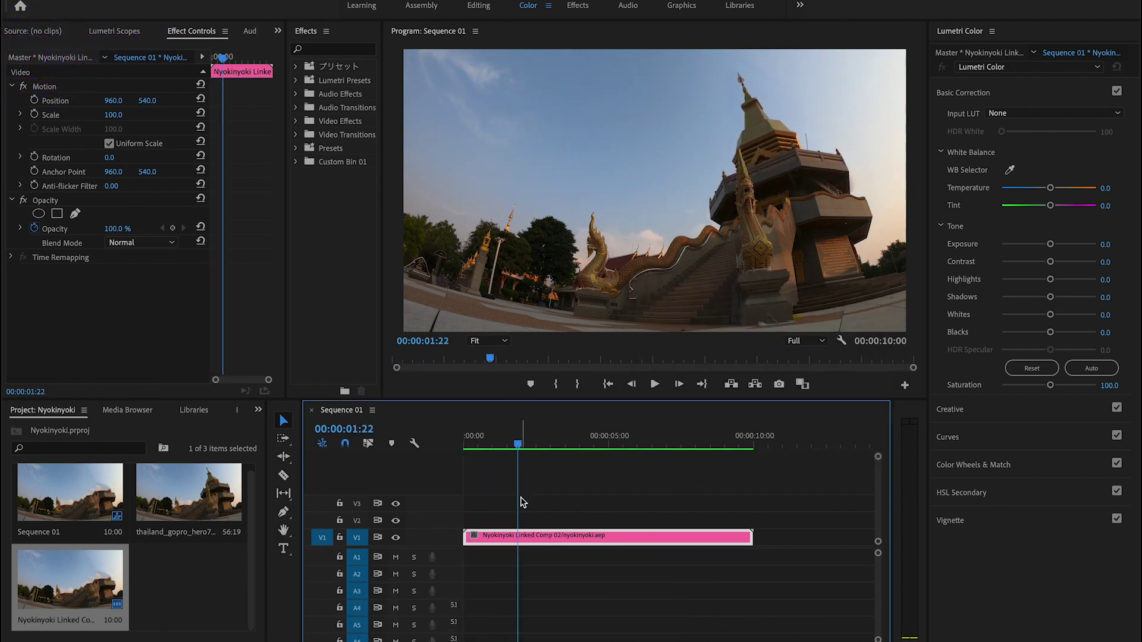
{"action": "key", "text": "ctrl+k"}
{"action": "left_click", "coordinate": [683, 535]}
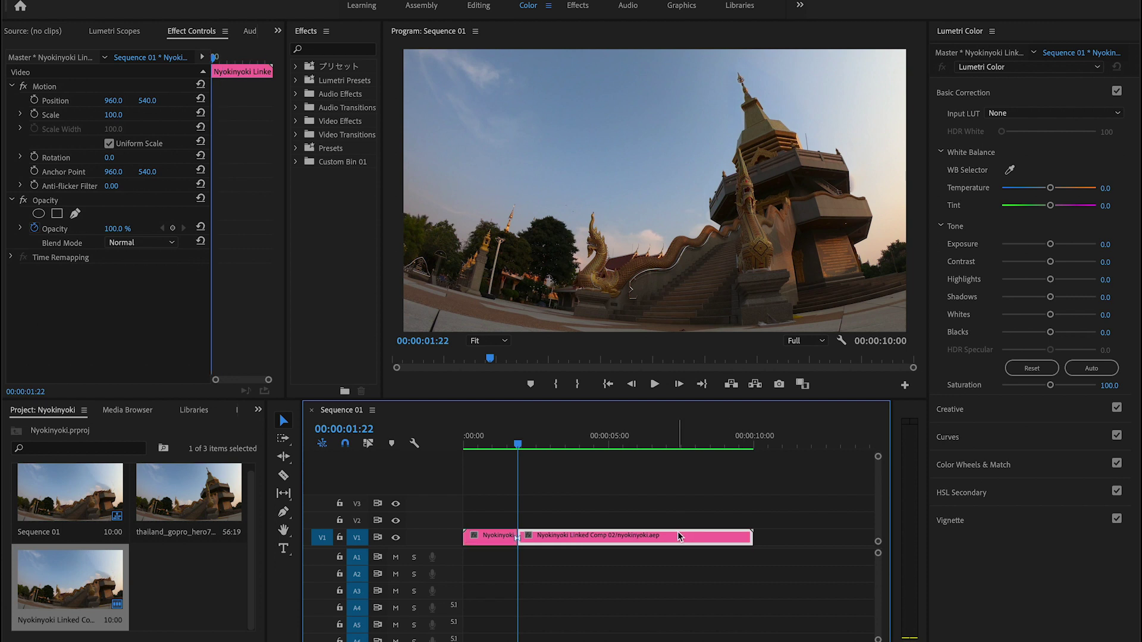
{"action": "key", "text": "Delete"}
{"action": "key", "text": "Home"}
Step: Play back the 1:22 clip several times to review the Lumetri Color grade
{"action": "key", "text": "space"}
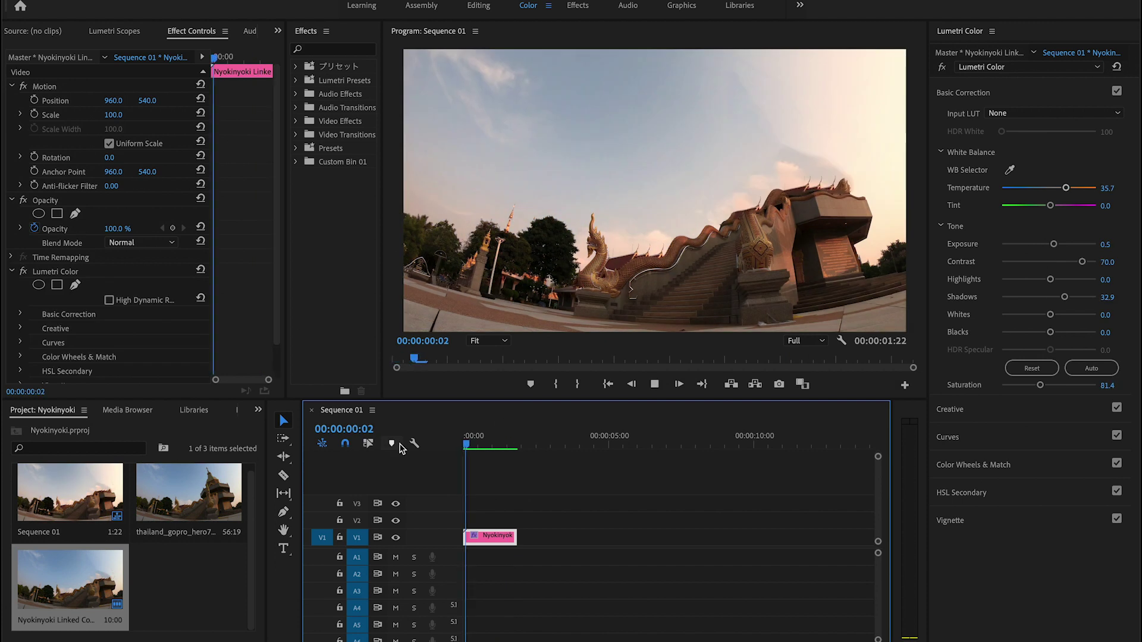
{"action": "key", "text": "space"}
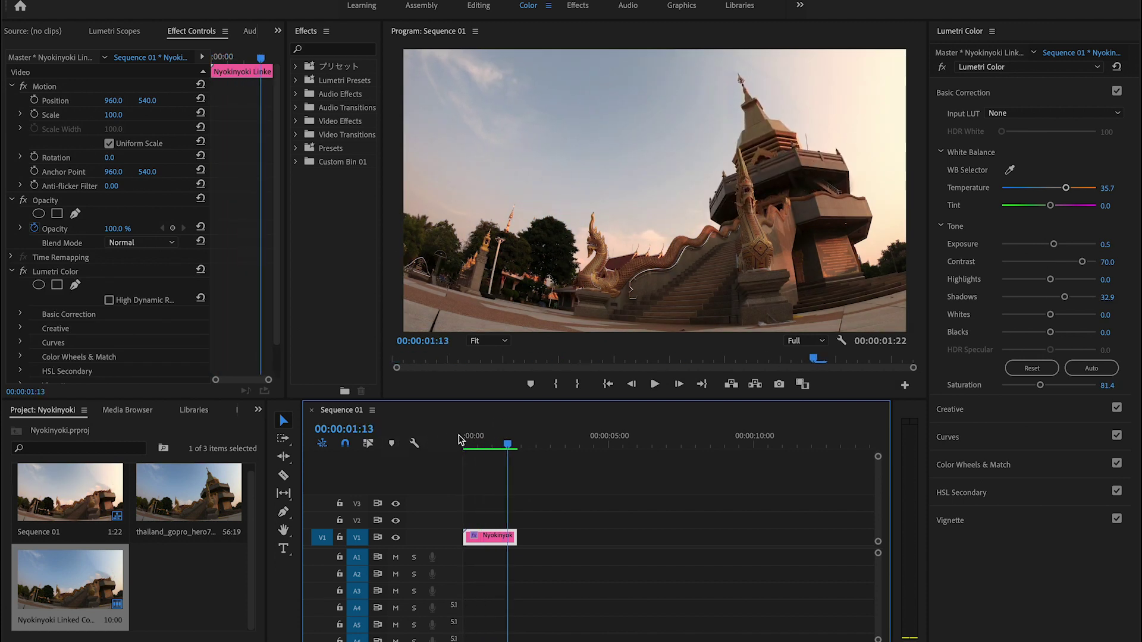
{"action": "left_click", "coordinate": [459, 440]}
{"action": "key", "text": "space"}
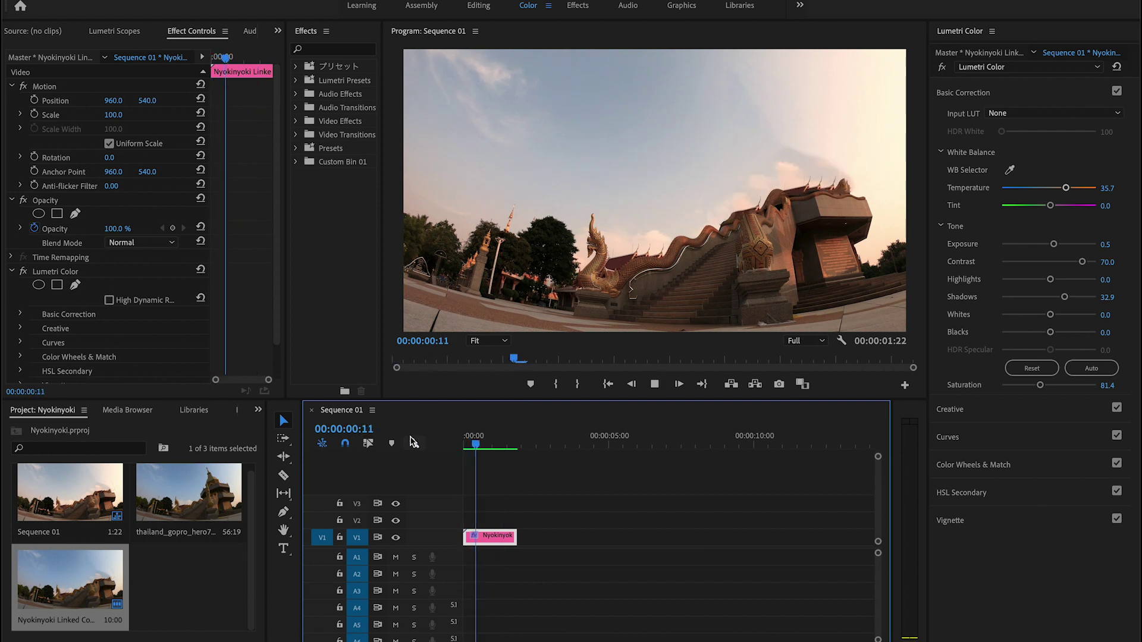
{"action": "left_click", "coordinate": [459, 440]}
{"action": "key", "text": "space"}
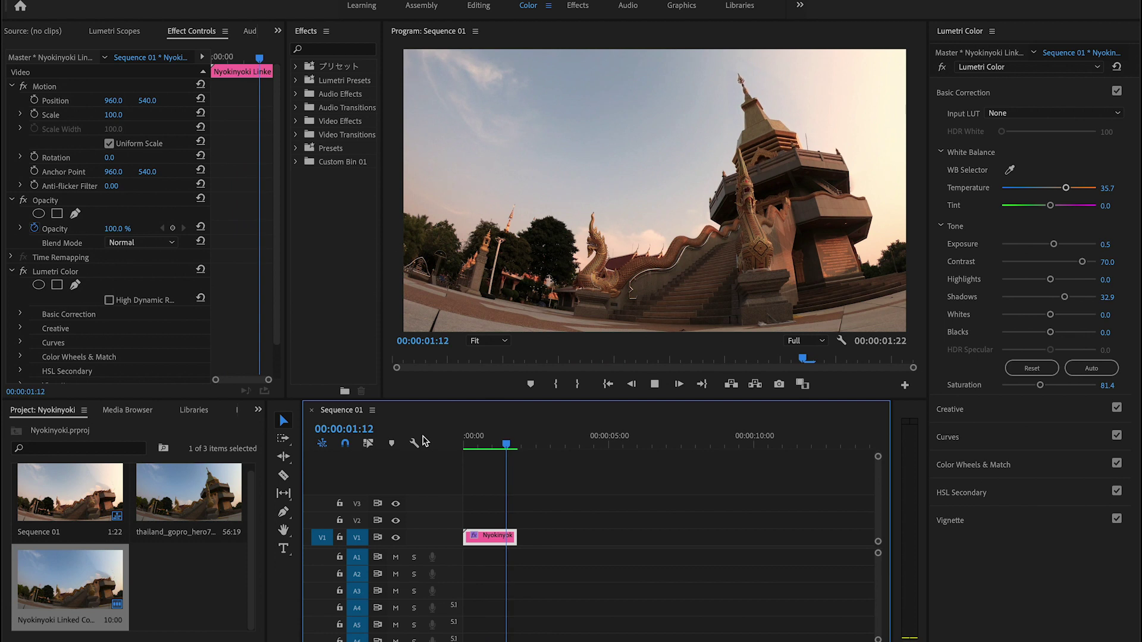
{"action": "key", "text": "space"}
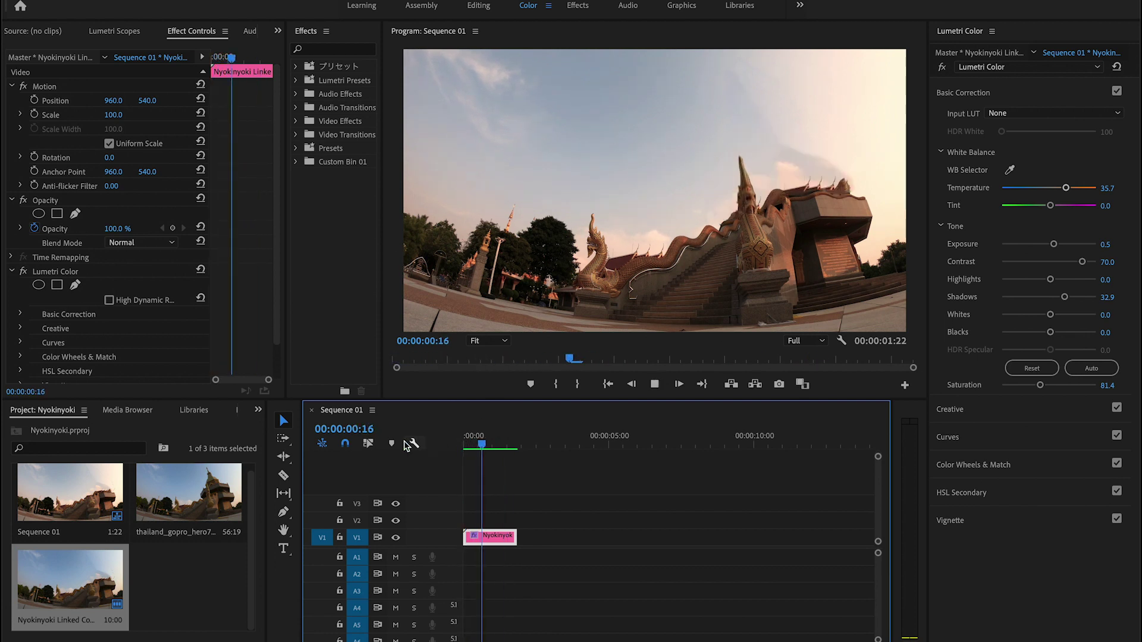